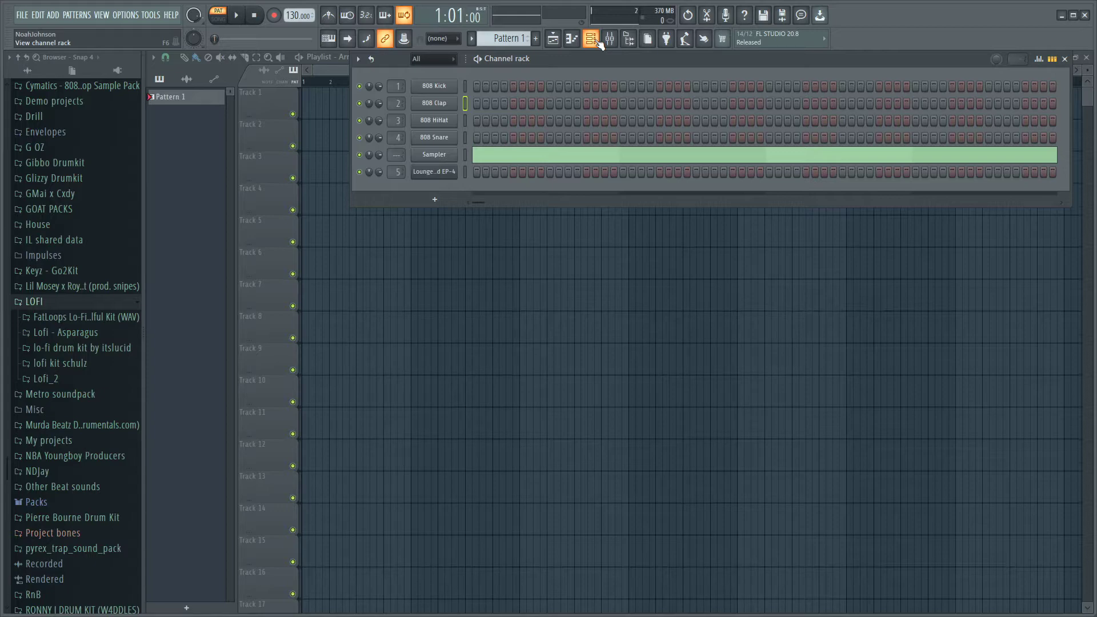
- Switch playback to song mode and set the project tempo to 84 BPM
key("l")
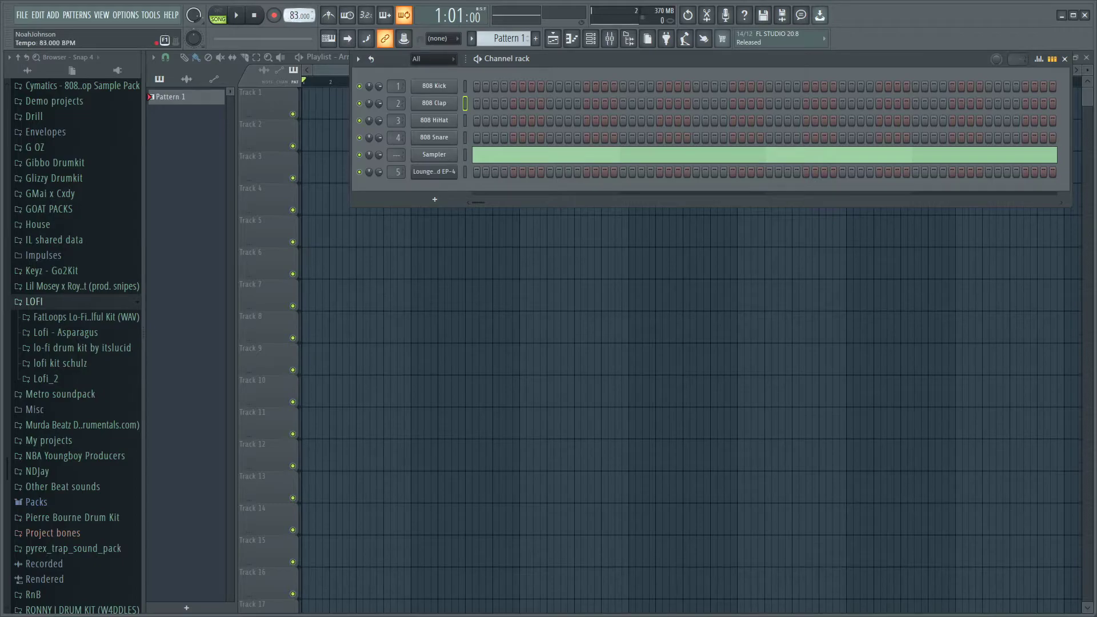
left_click_drag(295, 15, 296, 19)
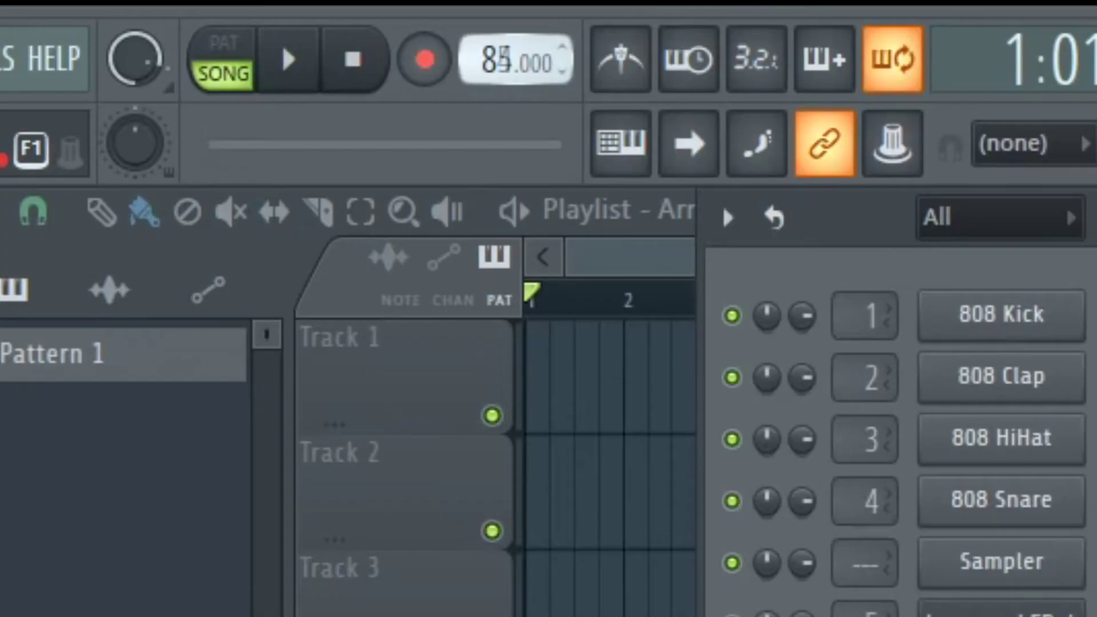
left_click_drag(502, 60, 503, 64)
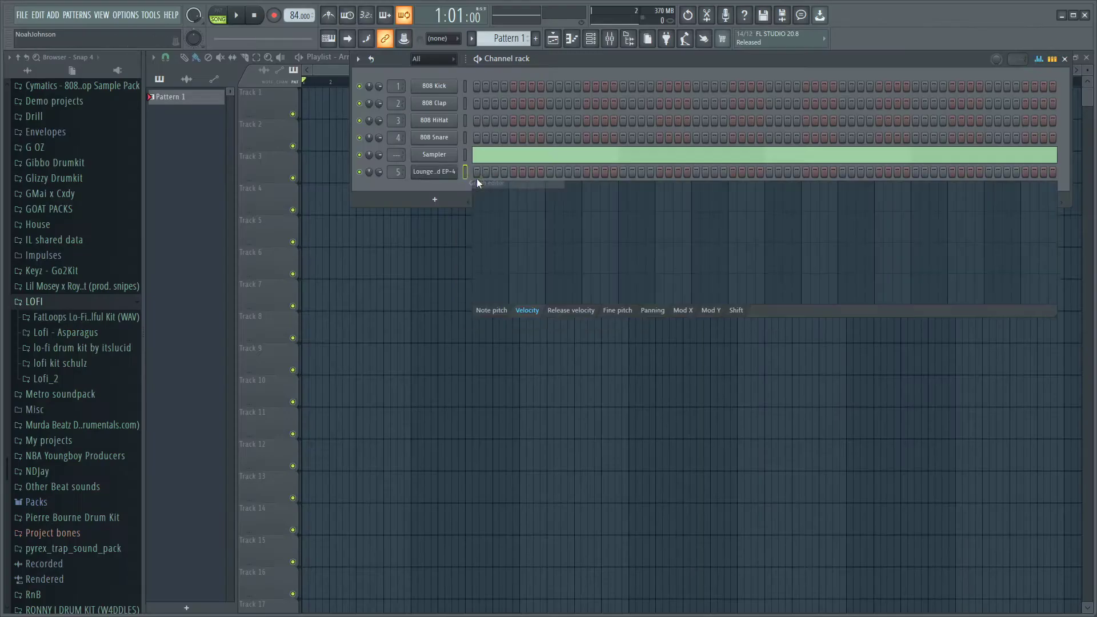
- Open the piano roll of the Lounge Lizard EP-4 channel
left_click(448, 176)
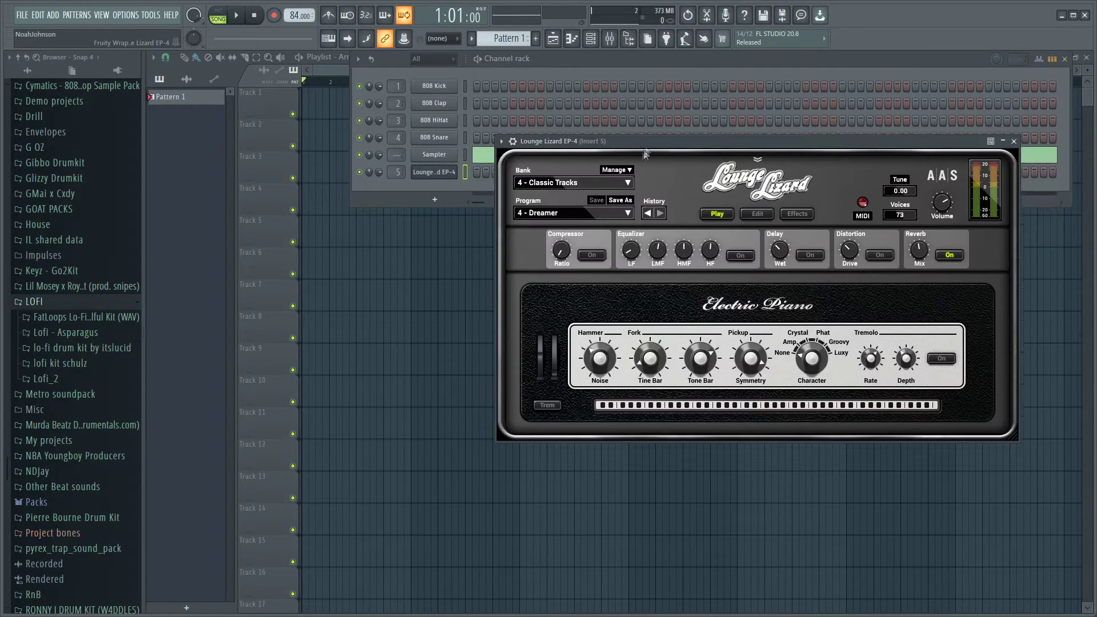
right_click(444, 173)
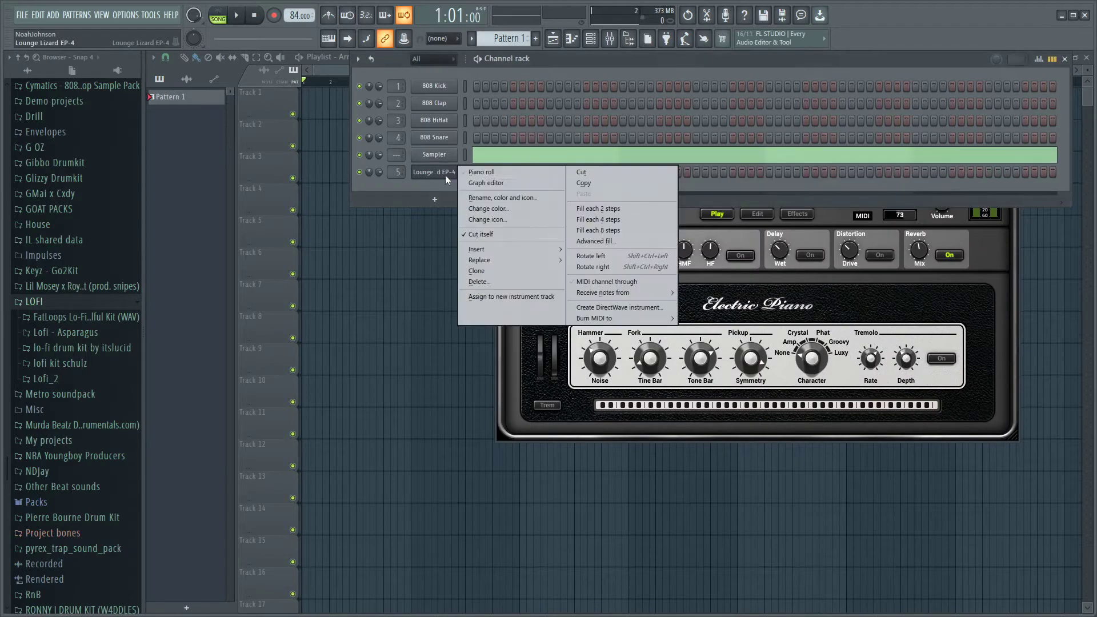
left_click(480, 170)
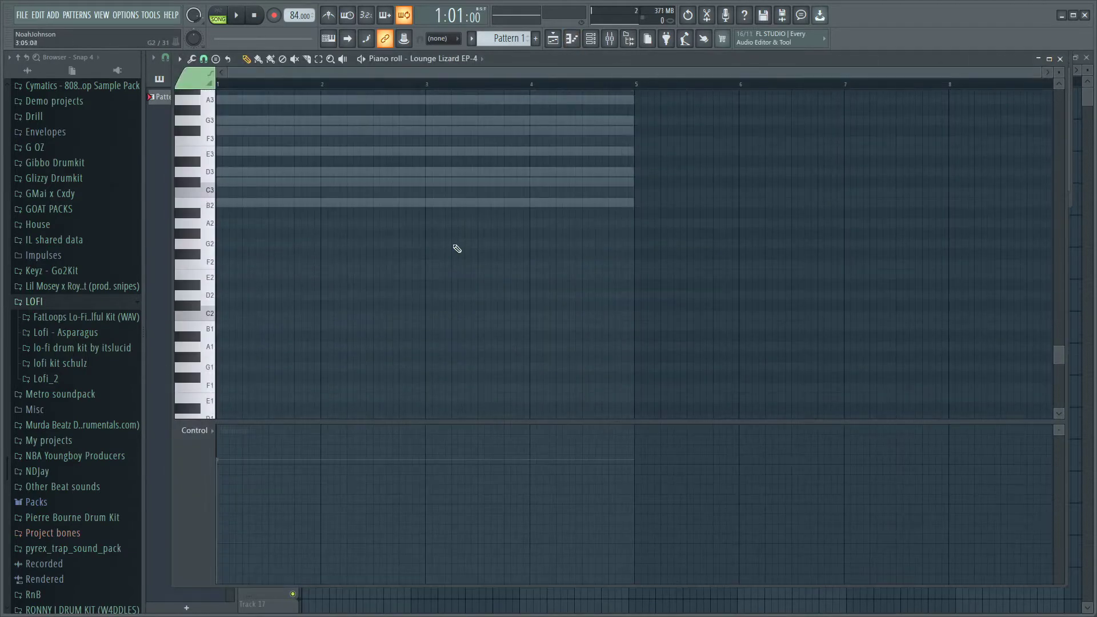
- Write a four-bar chord progression in bars 1 to 4 and repeat it with variations in bars 5 to 8
scroll(440, 264, "up", 5)
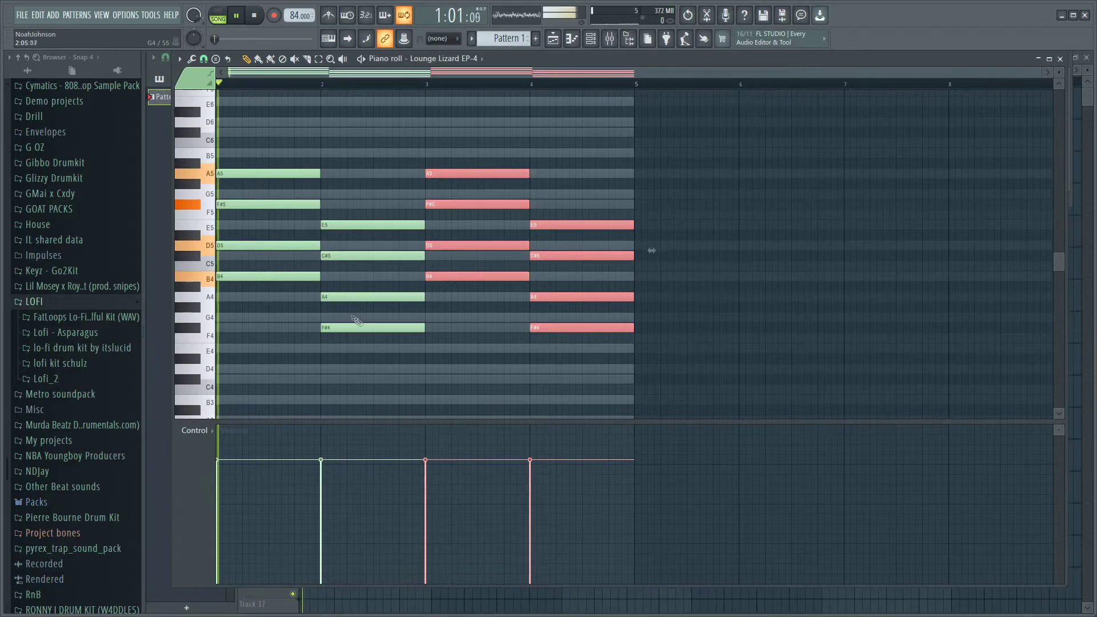
scroll(357, 320, "up", 2)
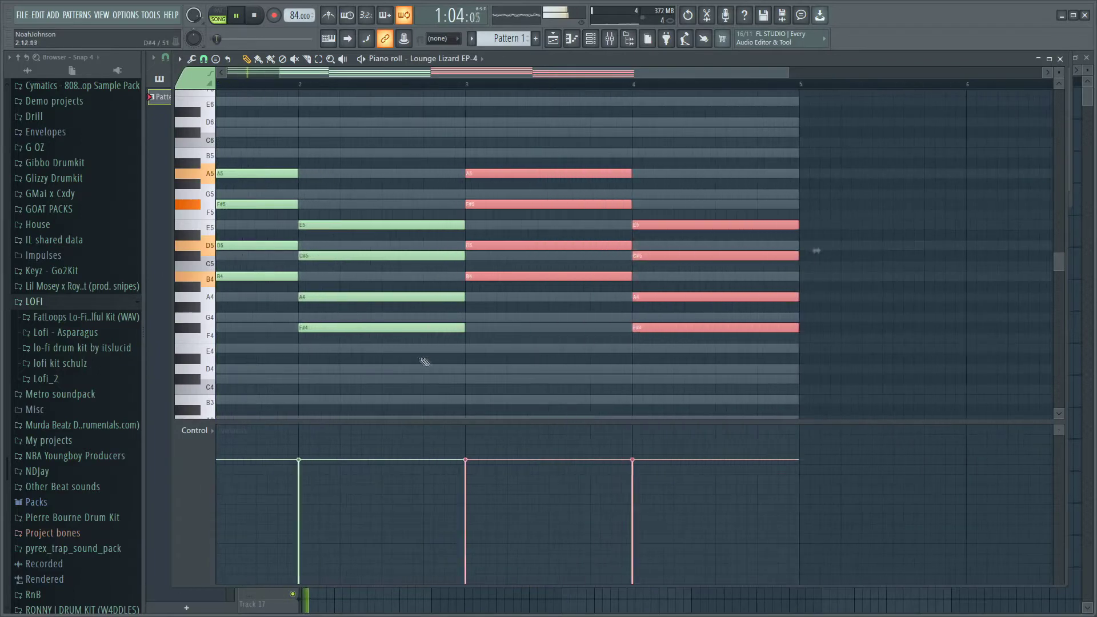
left_click_drag(423, 362, 425, 228)
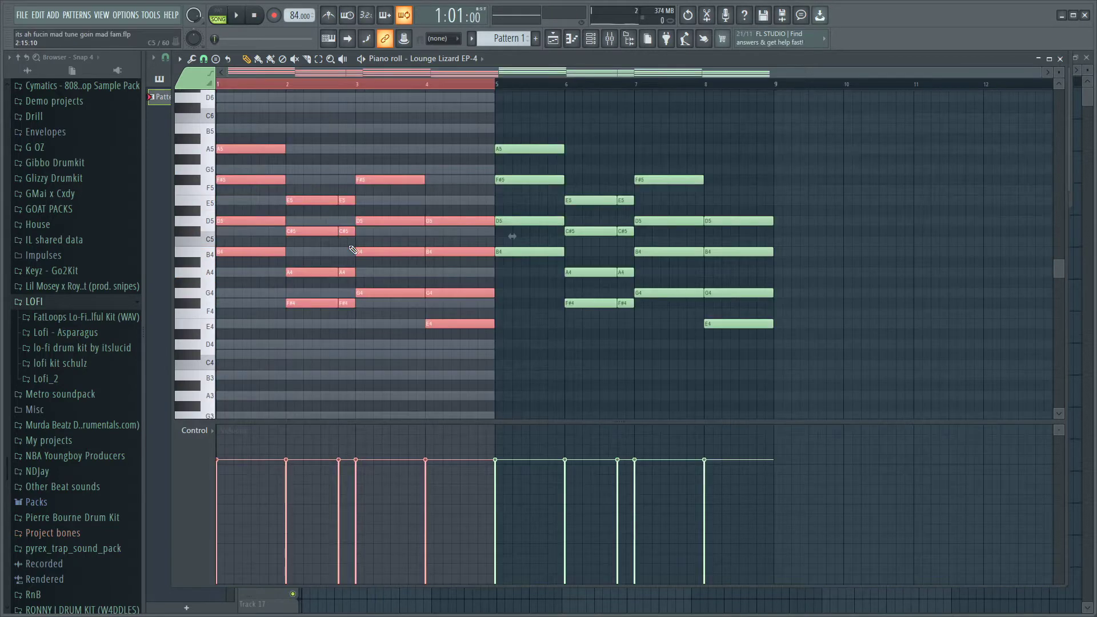
left_click_drag(496, 84, 773, 123)
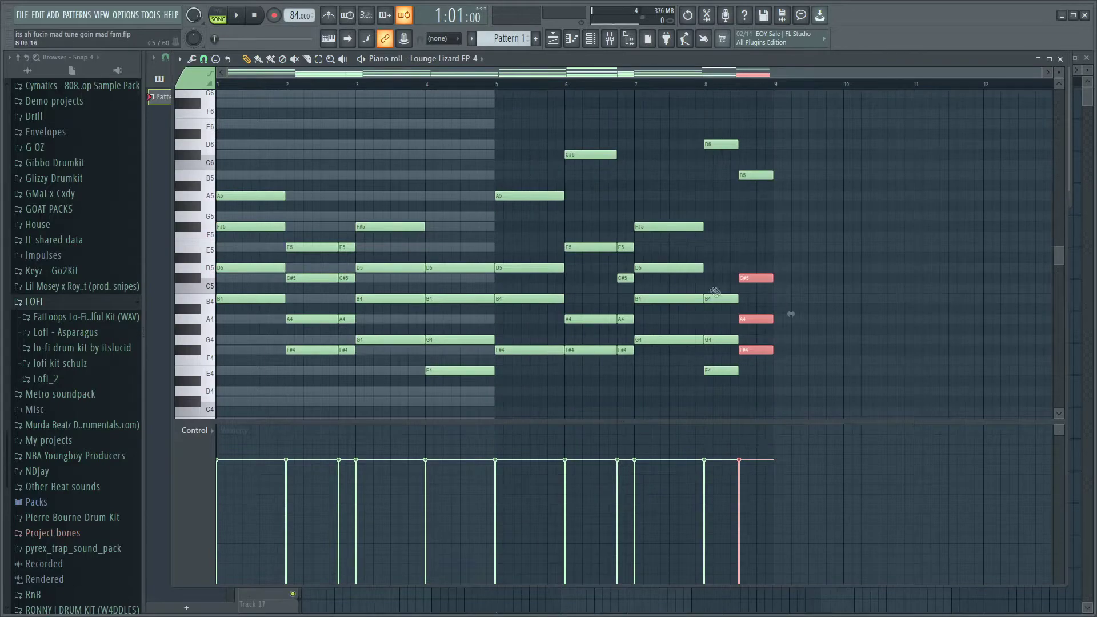
- Select all the chord notes and slightly randomize their velocity levels with the bipolar option on
scroll(791, 314, "down", 2)
scroll(807, 361, "up", 2)
left_click_drag(871, 395, 142, 85)
scroll(641, 265, "down", 6)
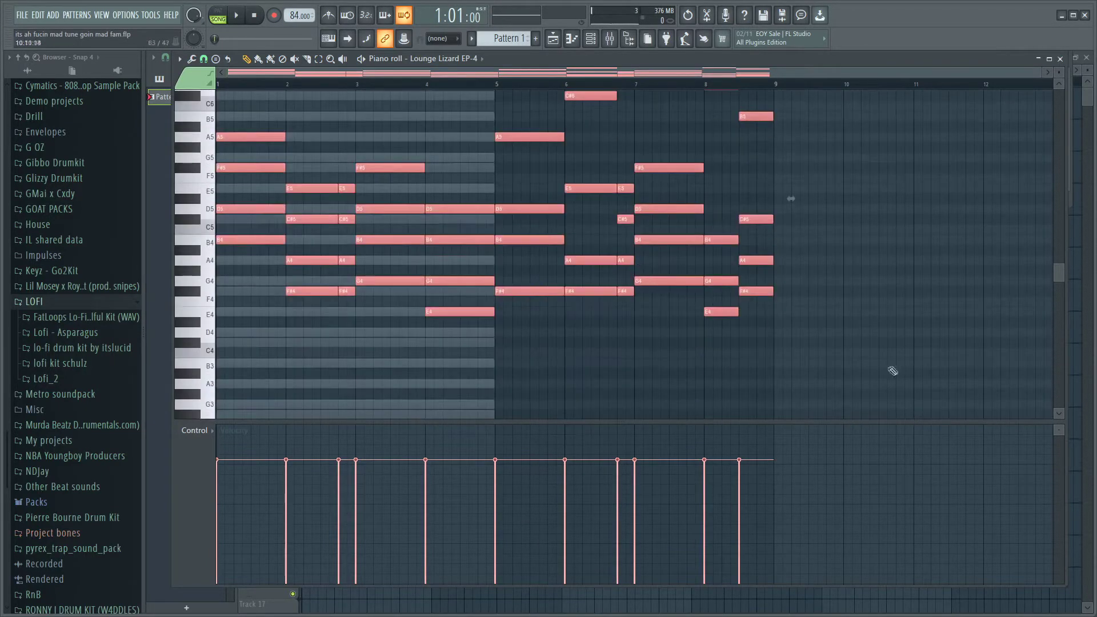
scroll(759, 301, "up", 2)
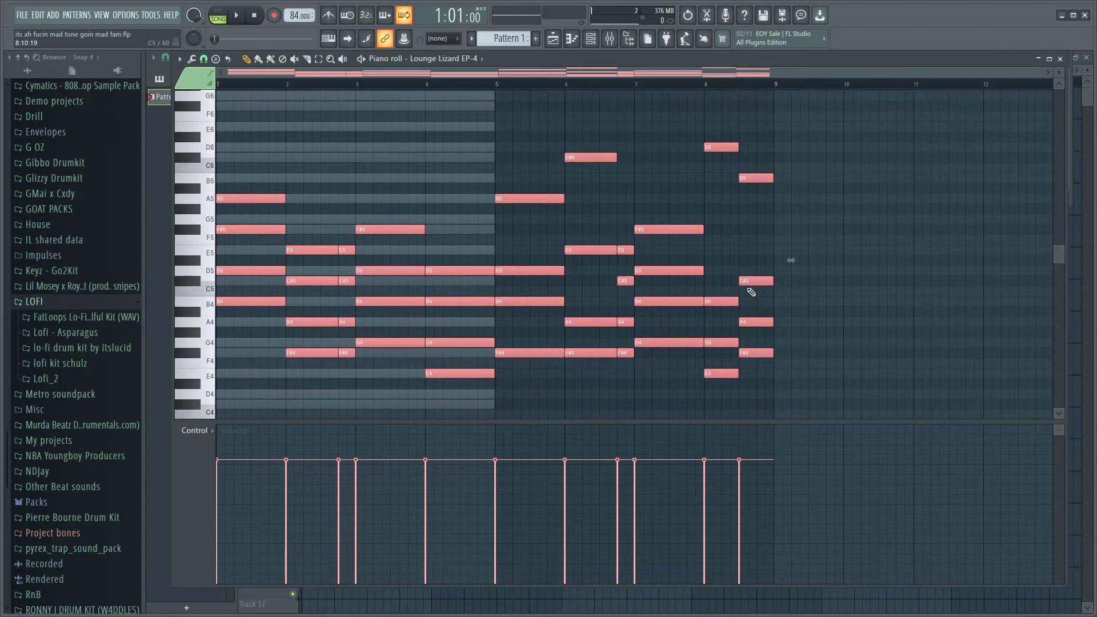
key("alt+r")
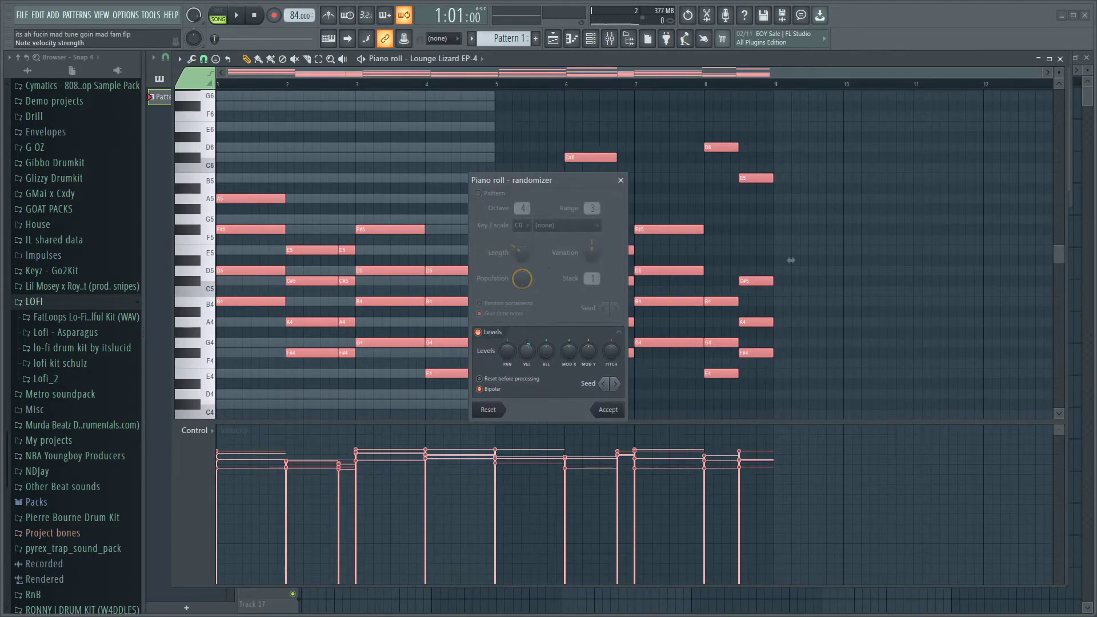
left_click_drag(526, 351, 526, 343)
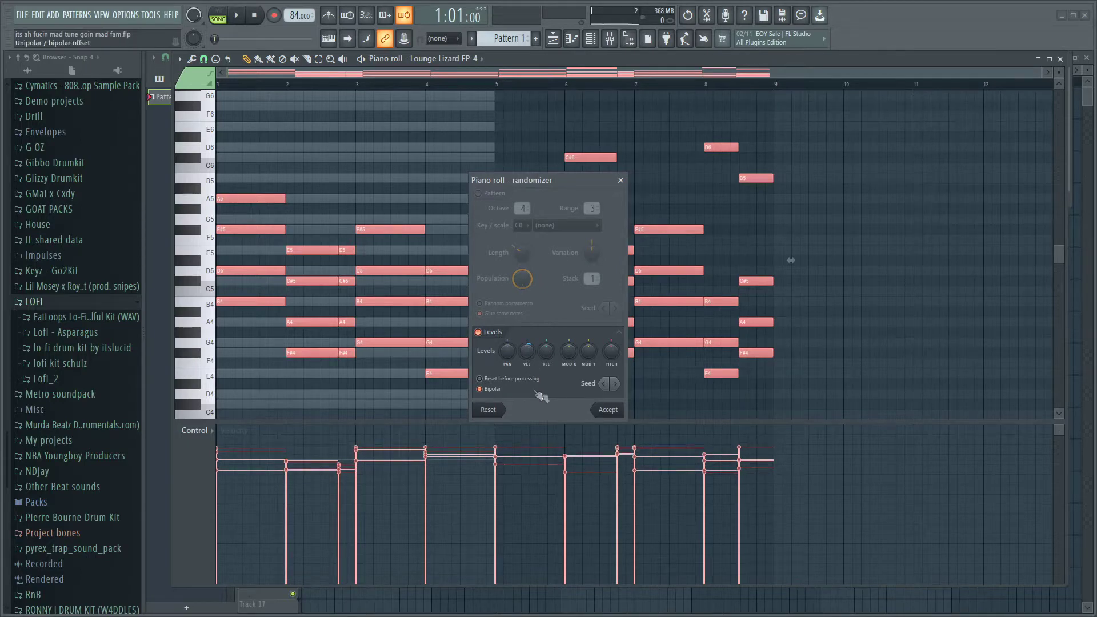
left_click(609, 409)
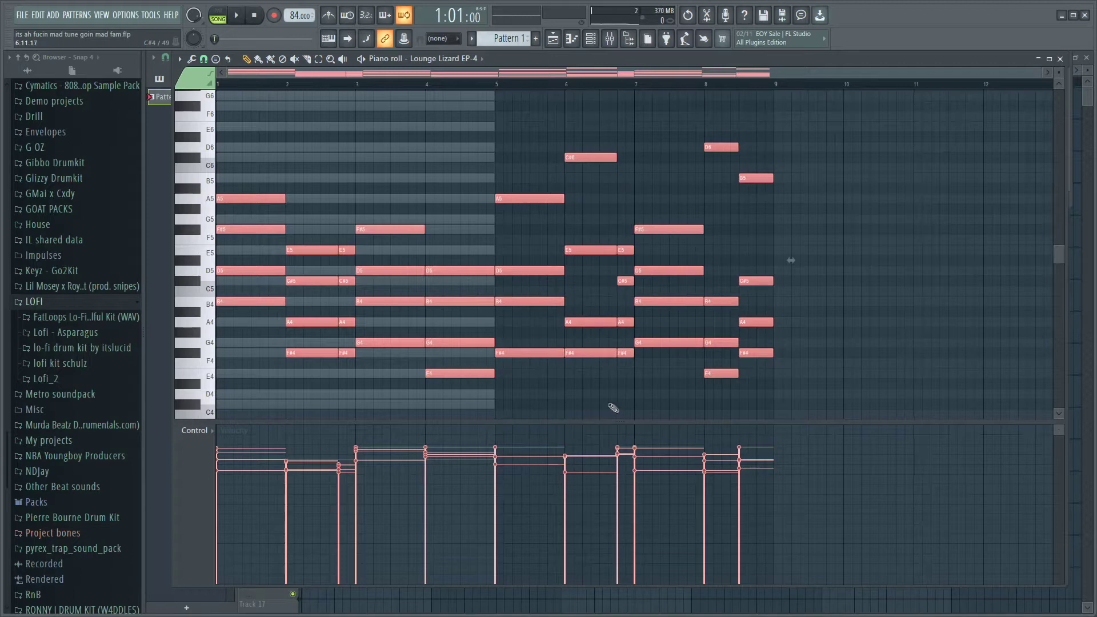
- Strum the selected chords lightly by adjusting the start time strength in the Strumizer
key("alt+s")
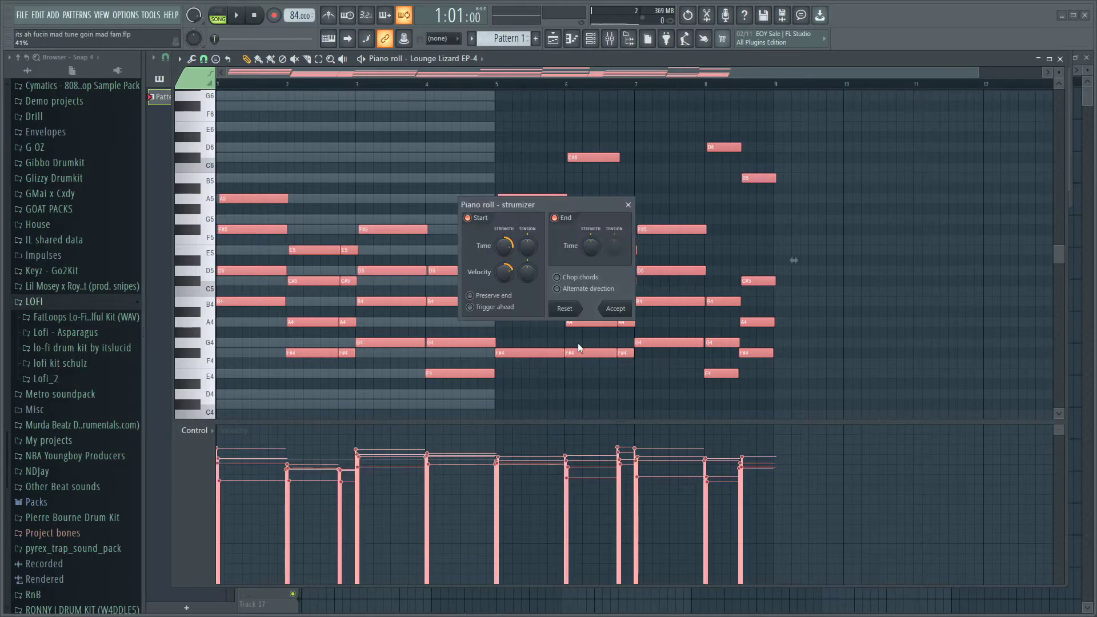
left_click_drag(504, 246, 504, 240)
left_click_drag(794, 260, 798, 261)
left_click_drag(504, 245, 504, 266)
left_click(628, 204)
scroll(625, 297, "up", 1)
scroll(630, 286, "down", 2)
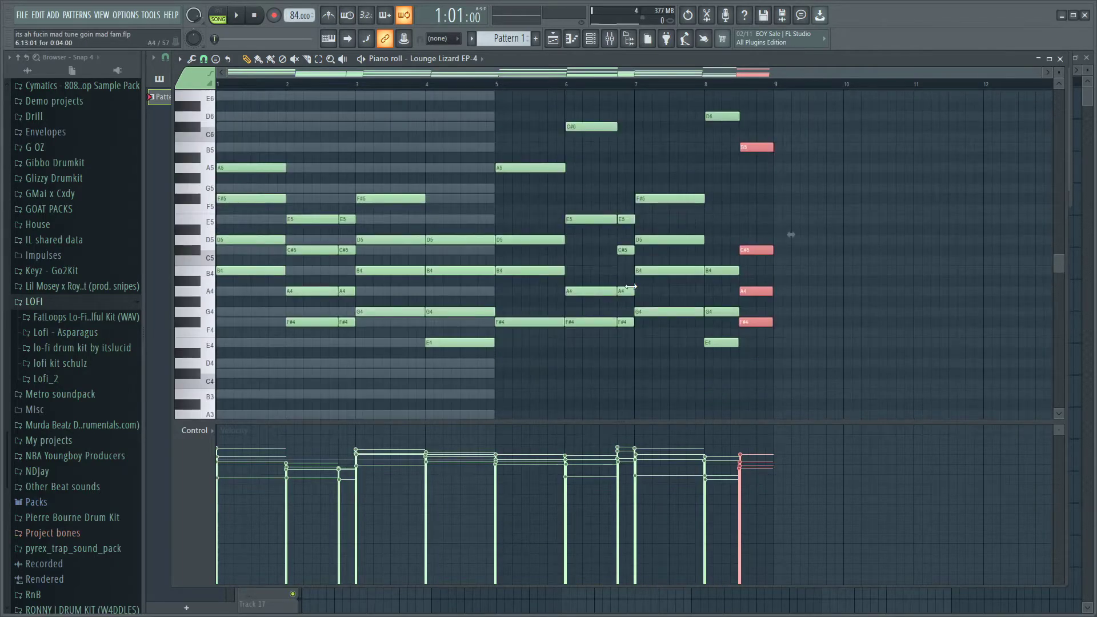
- Build an effects chain on mixer Insert 5 with RC-20 Retro Color on the VHS preset, Fruity Parametric EQ 2 and Fruity Reverb 2
left_click(609, 38)
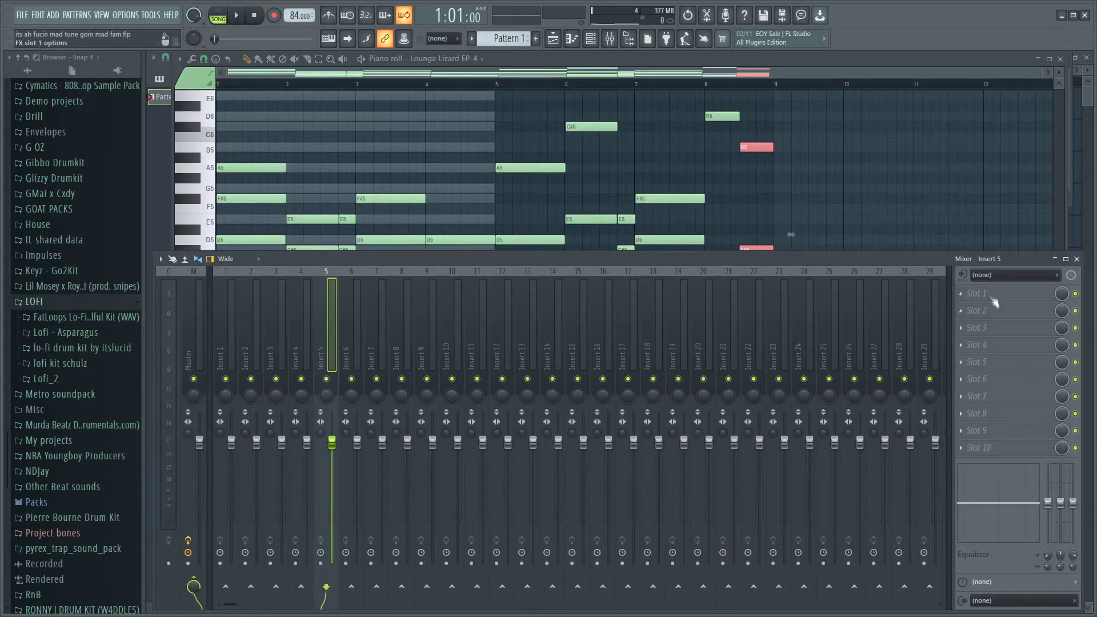
left_click(980, 295)
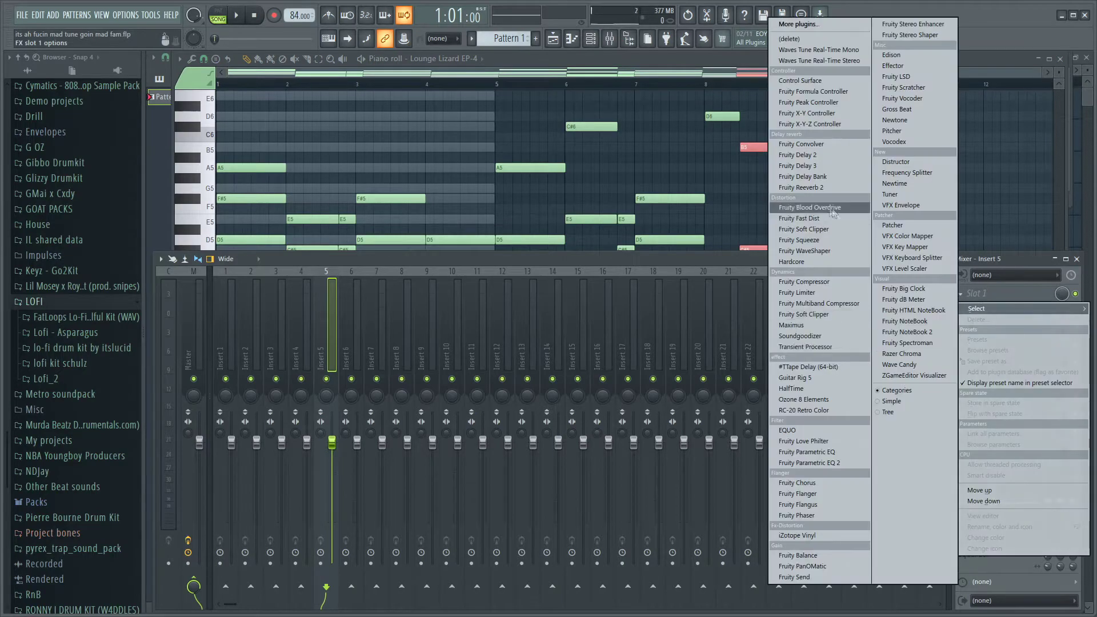
left_click(804, 412)
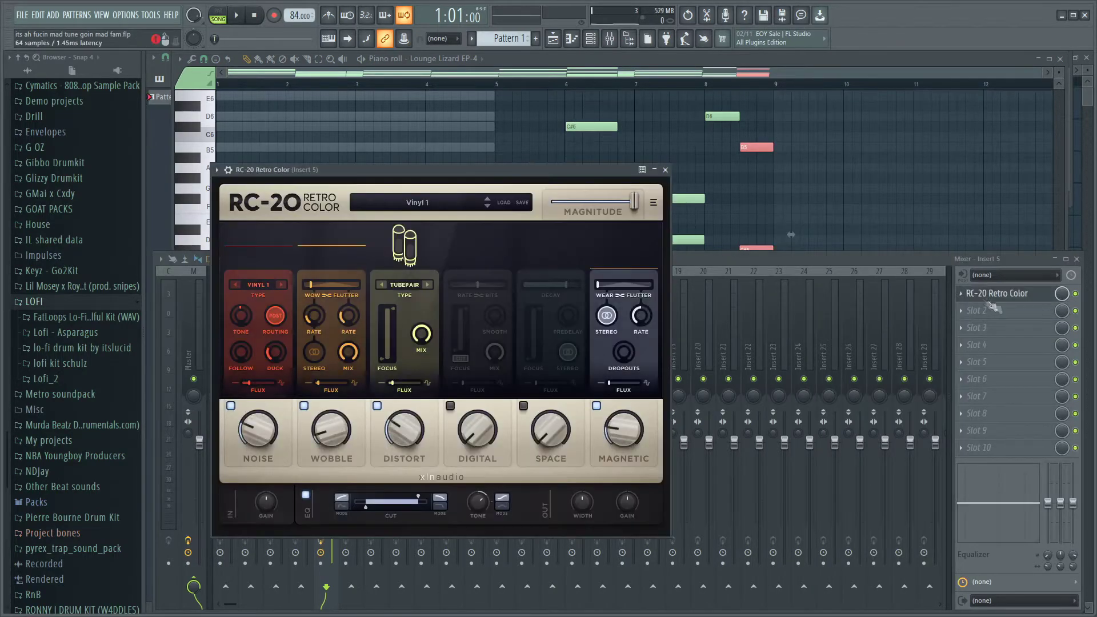
left_click(994, 311)
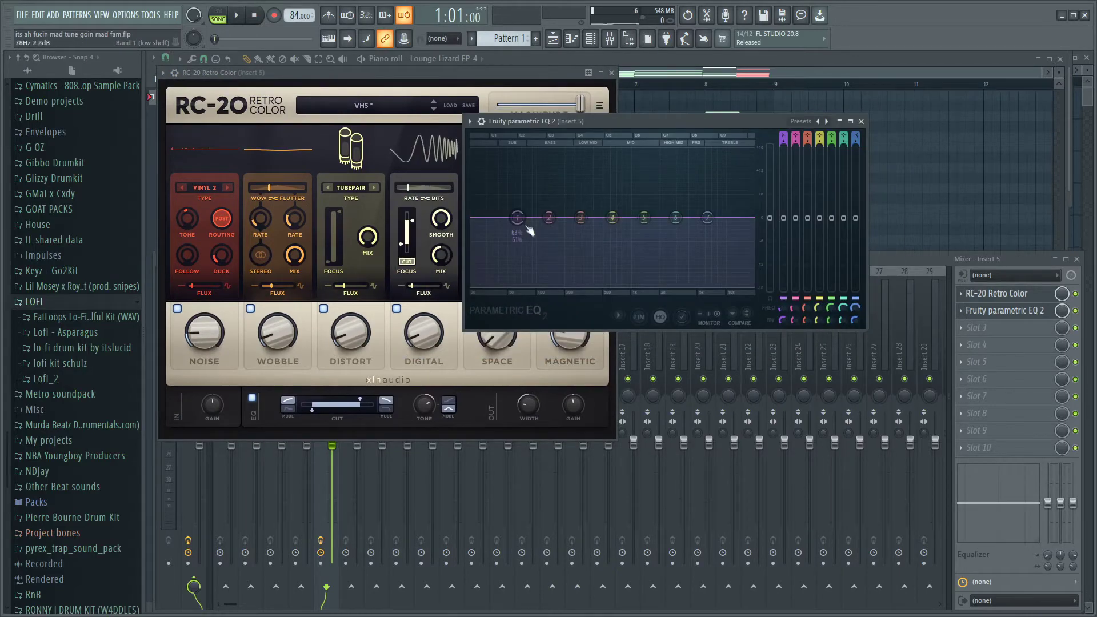
left_click_drag(528, 230, 528, 251)
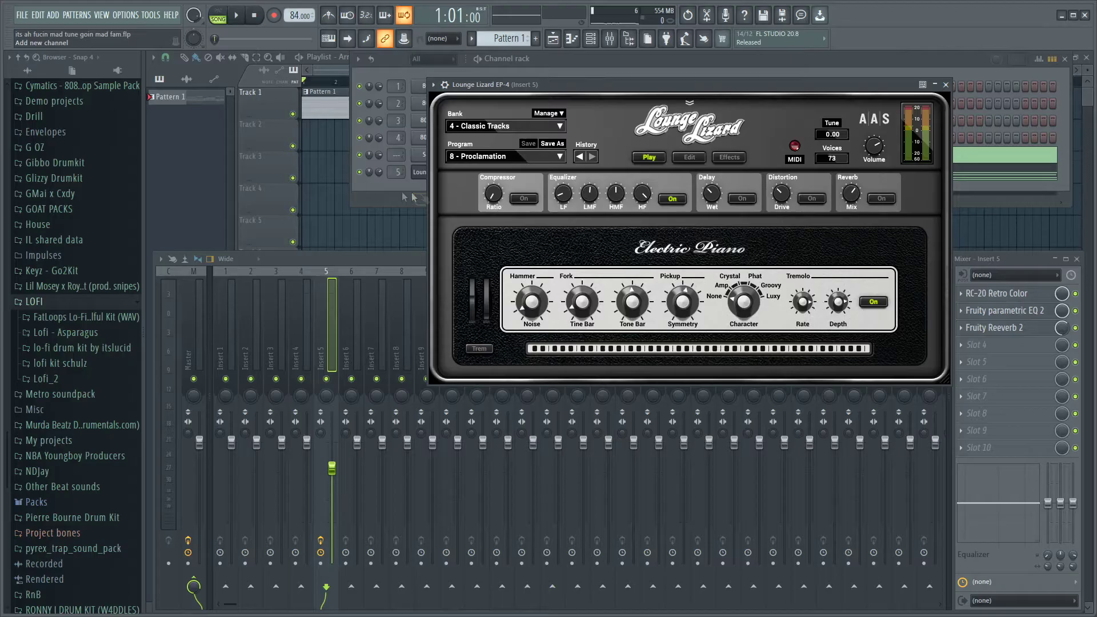
- Play back the eight-bar Lounge Lizard chord progression in the piano roll
left_click(38, 384)
left_click(474, 174)
key("space")
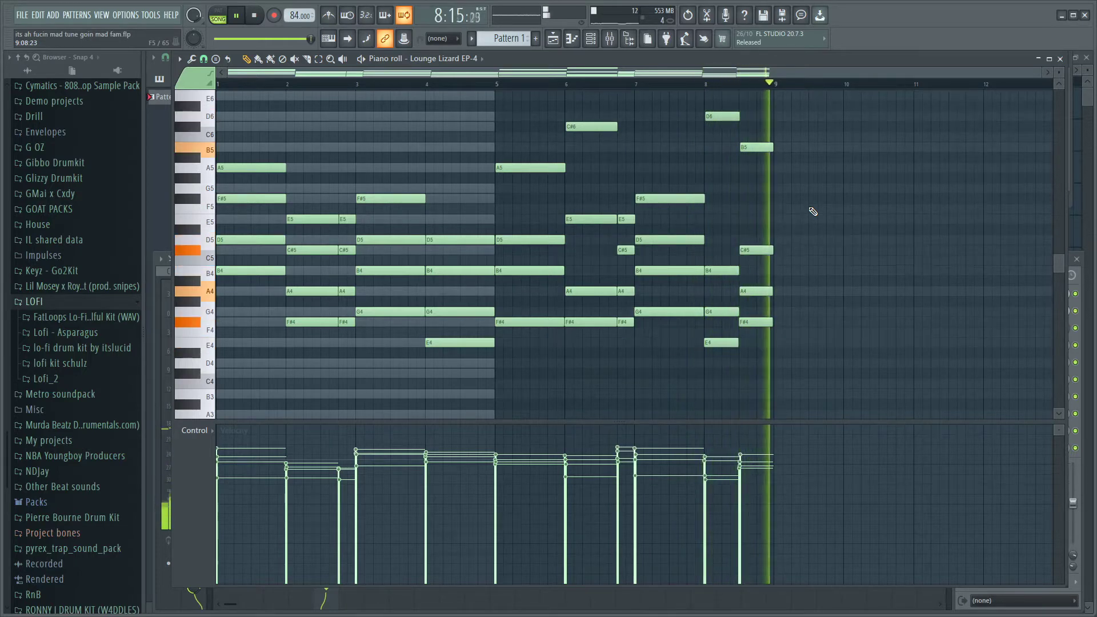
key("space")
- Write an eight-bar melody over the chords in the piano roll of a second Lounge Lizard EP-4 channel
key("F5")
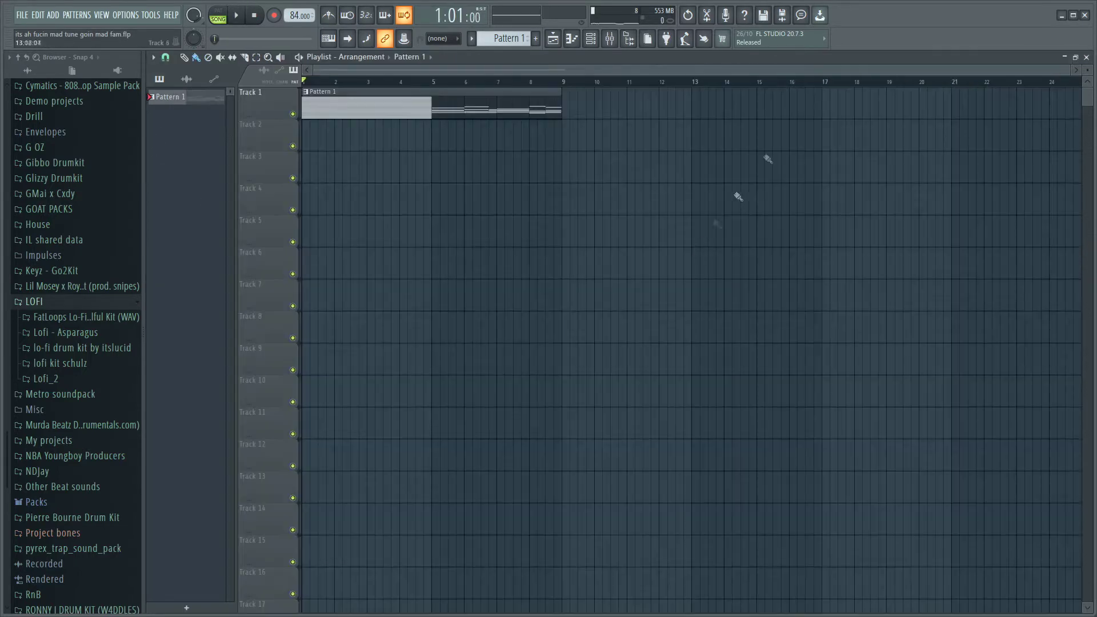
key("F7")
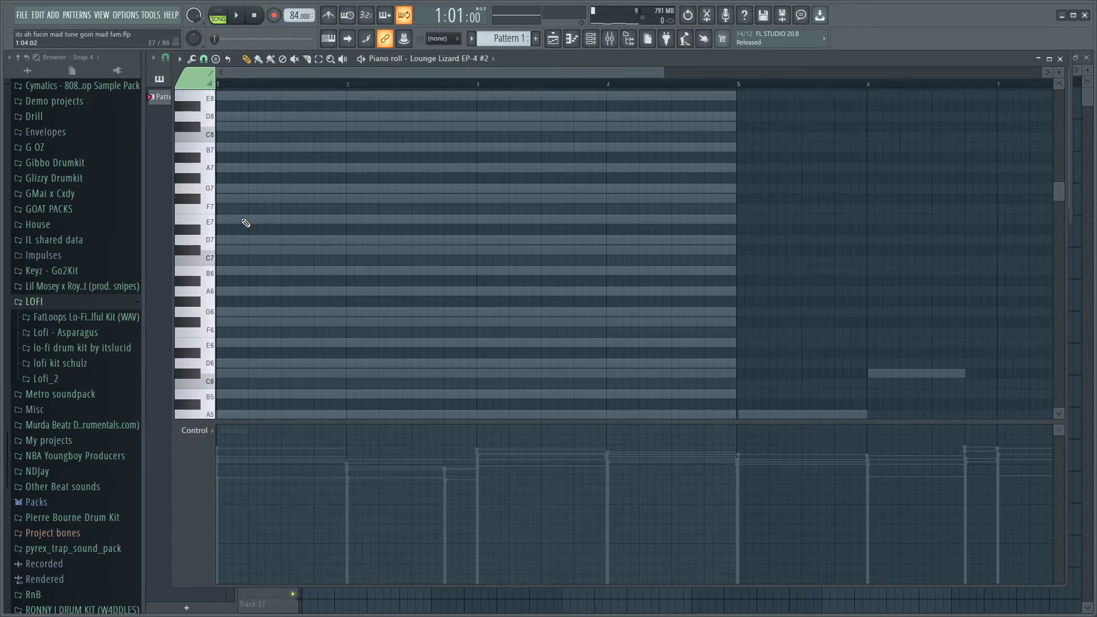
key("space")
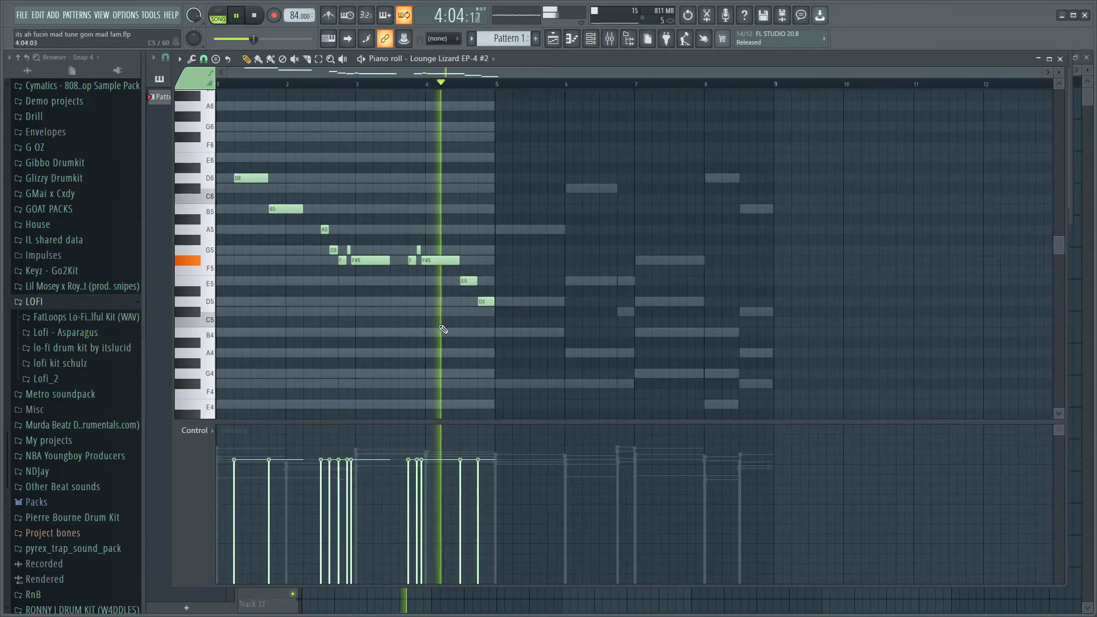
scroll(452, 332, "up", 2)
scroll(527, 350, "down", 2)
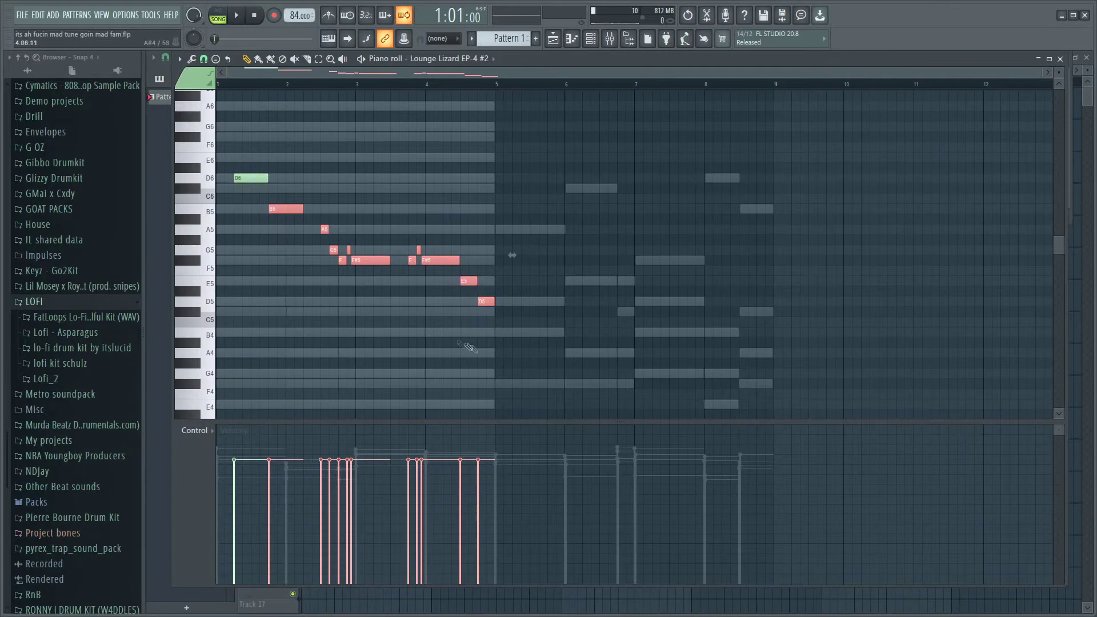
key("ctrl+a")
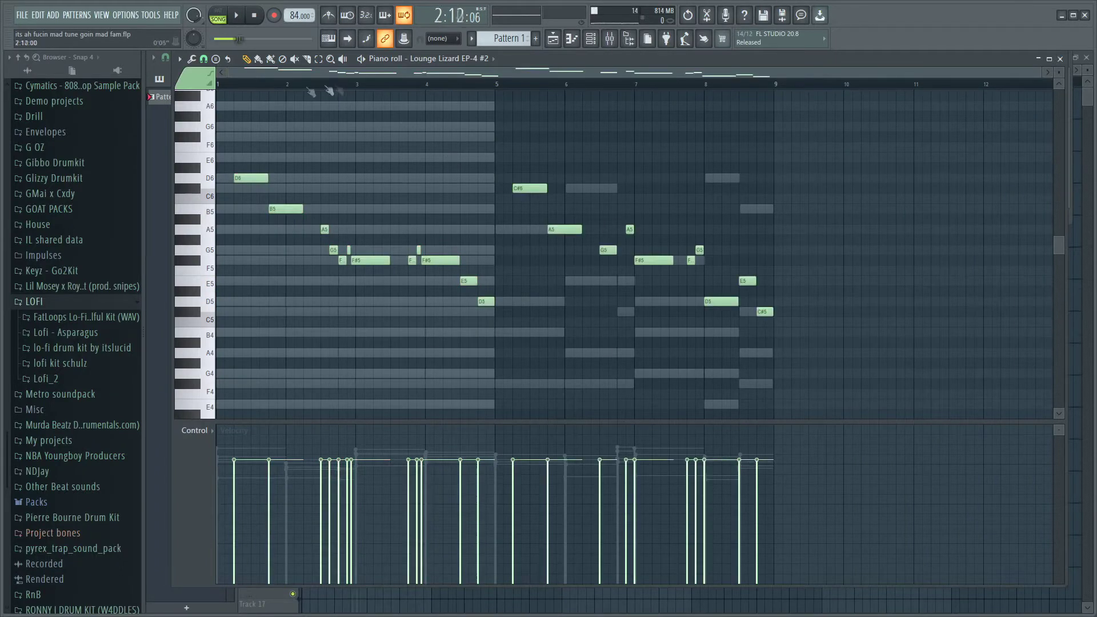
key("space")
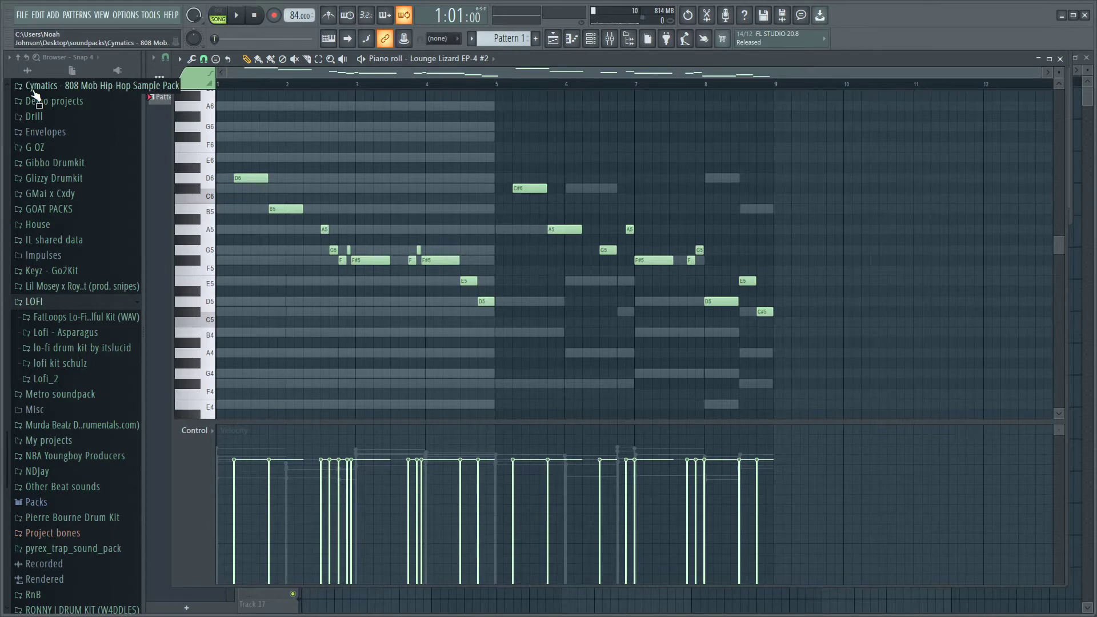
- Randomize the velocity of all melody notes by 12% and play back the melody with the chords
key("ctrl+a")
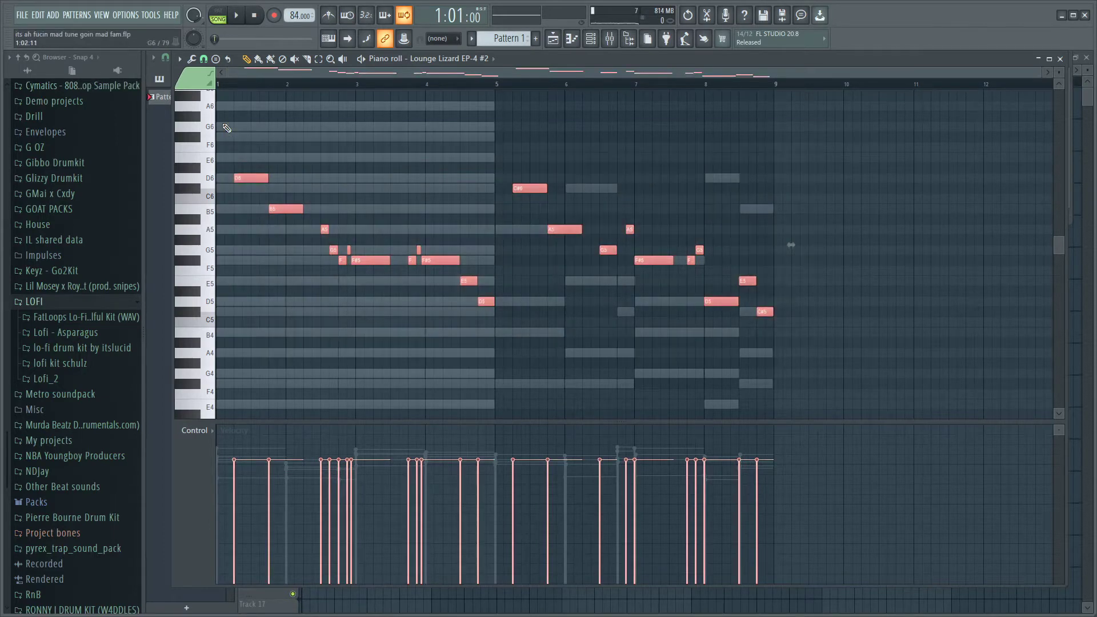
key("alt+r")
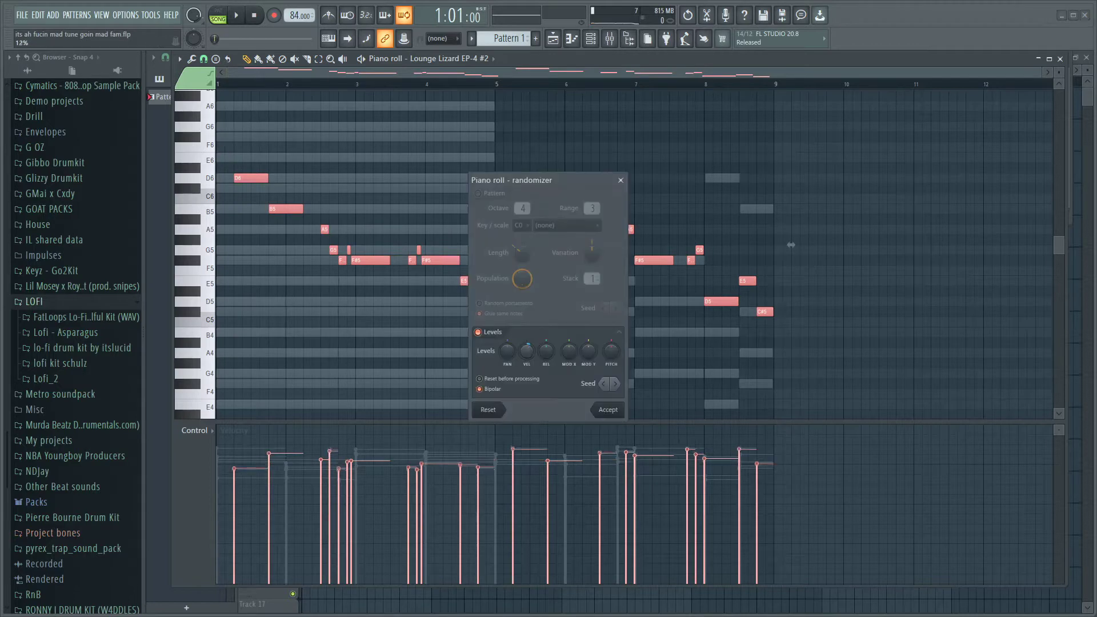
left_click(607, 410)
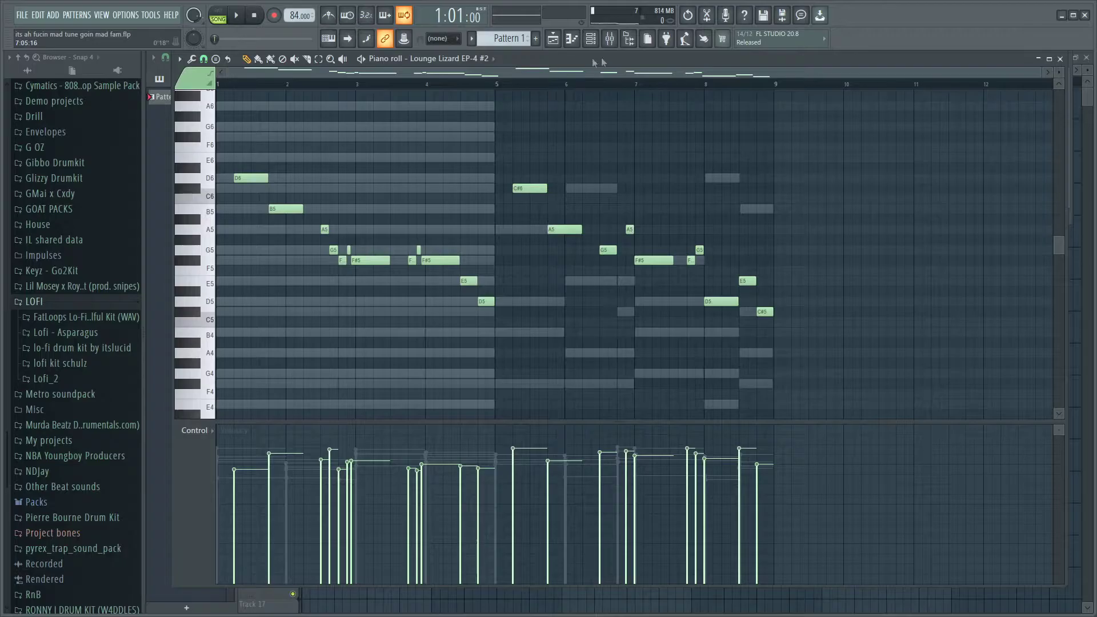
key("ctrl+z")
key("space")
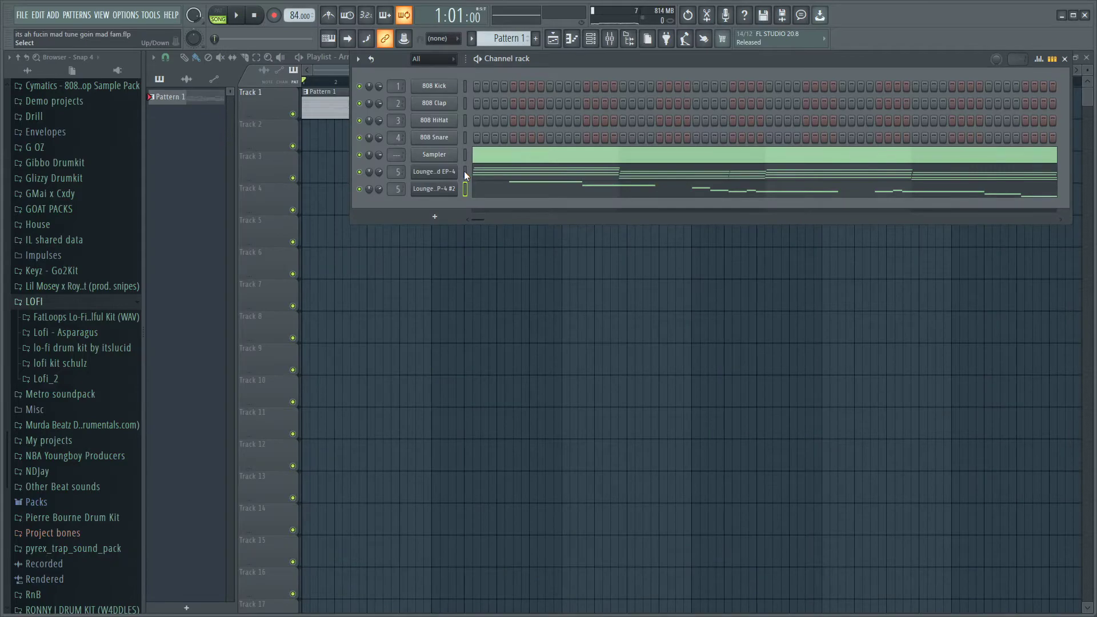
- Quick render Pattern 1 as an audio clip
key("F6")
right_click(182, 96)
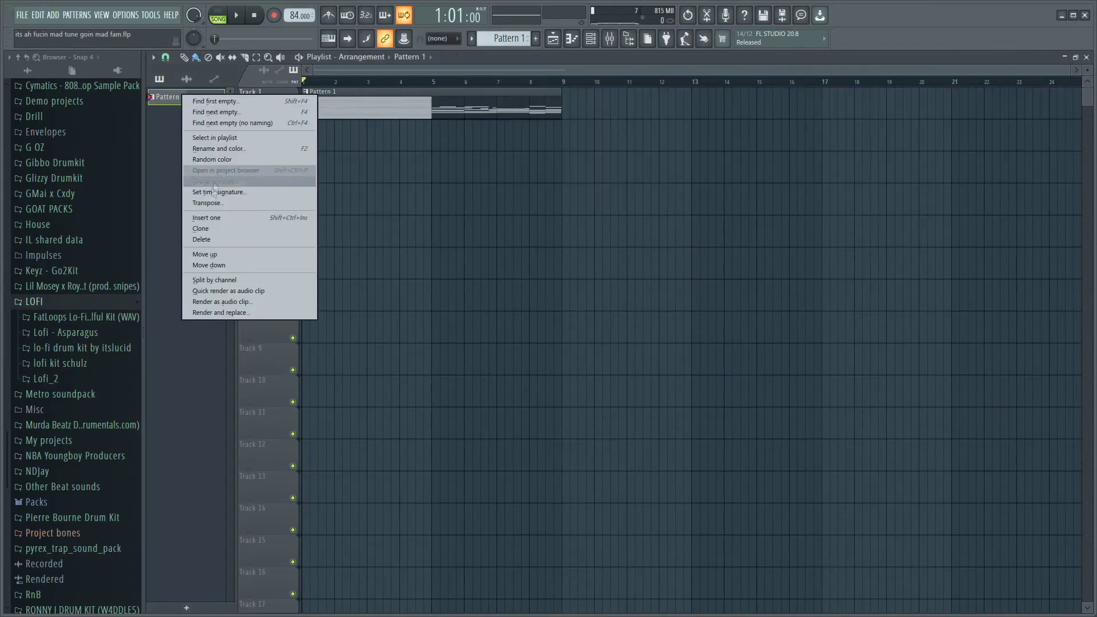
left_click(230, 292)
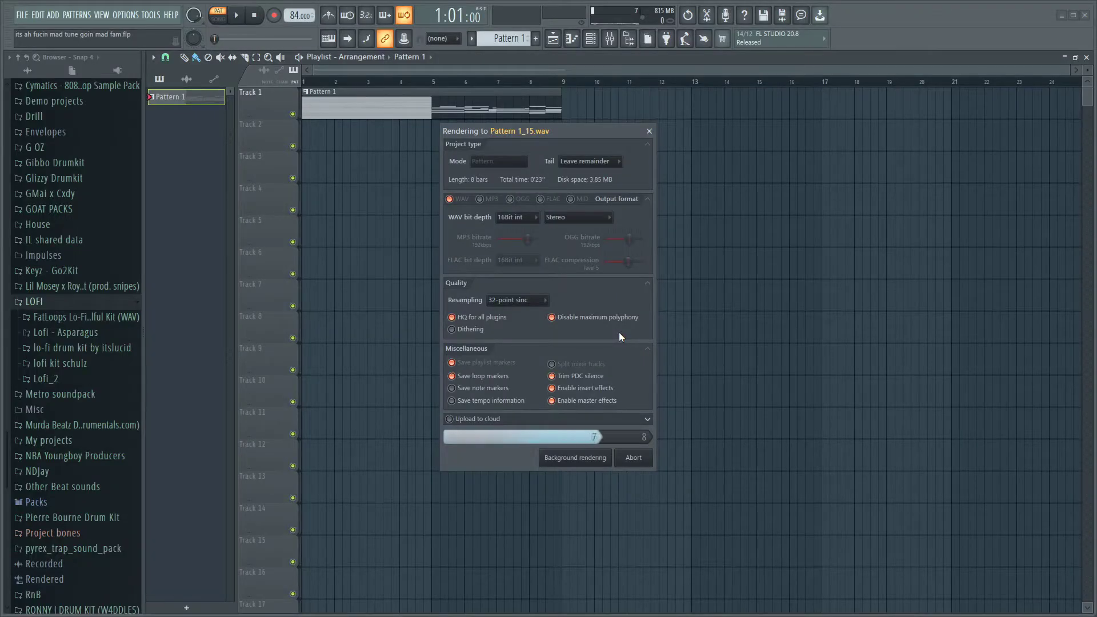
- Trim the rendered audio clip on Track 2 to end at bar 9, in line with the pattern clip
scroll(434, 184, "up", 3)
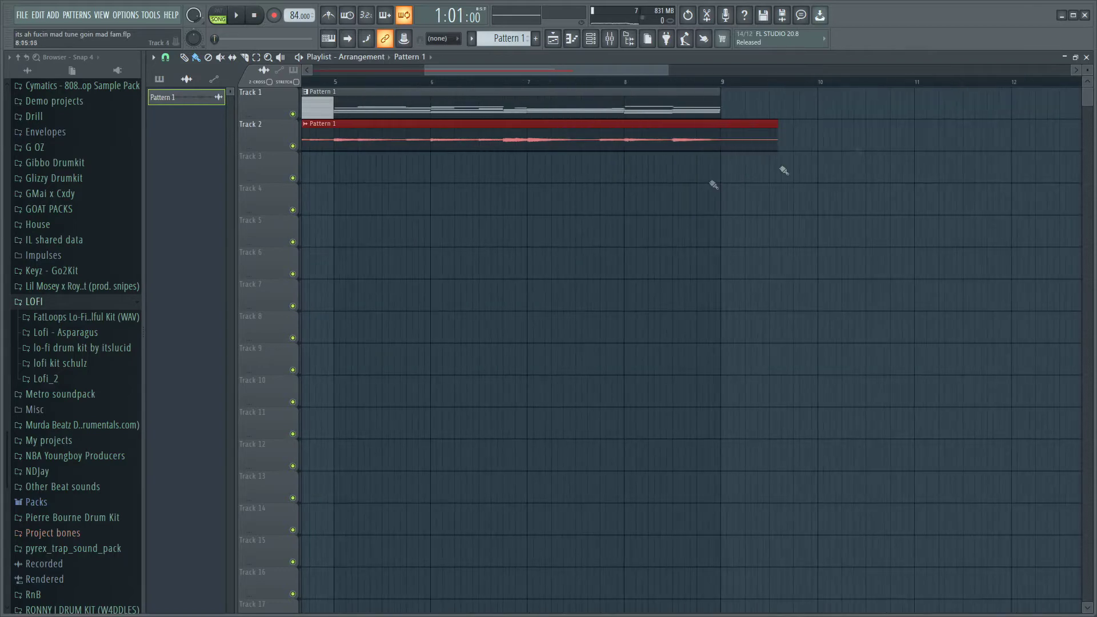
left_click_drag(783, 124, 720, 130)
scroll(723, 217, "up", 3)
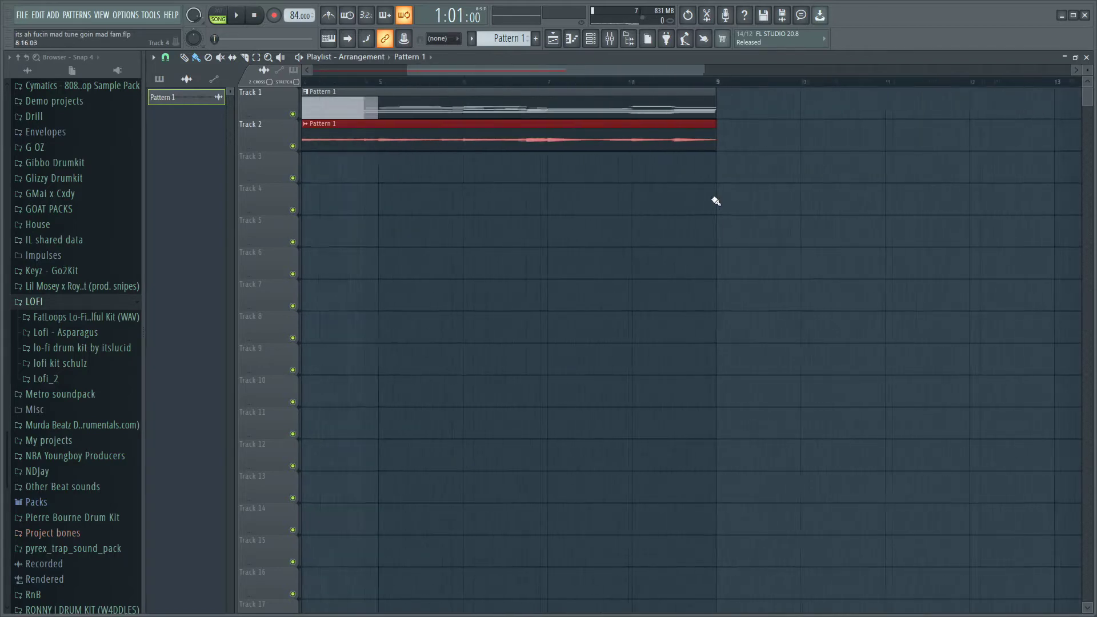
- Open the rendered Pattern 1 audio clip on Track 2 in the Edison audio editor
scroll(725, 170, "up", 2)
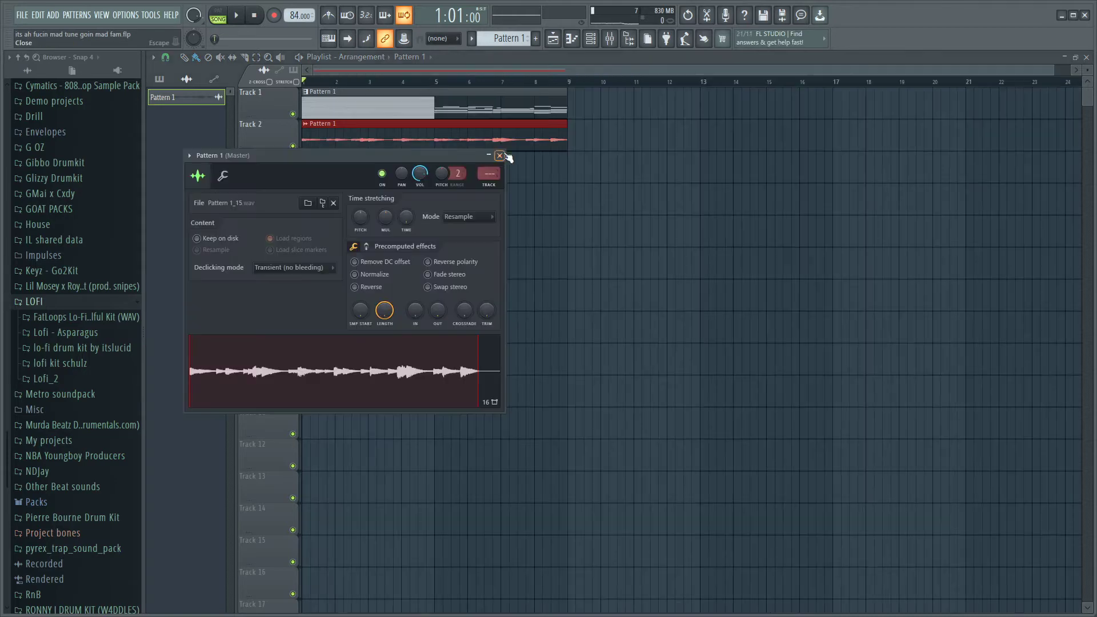
left_click(499, 155)
double_click(448, 135)
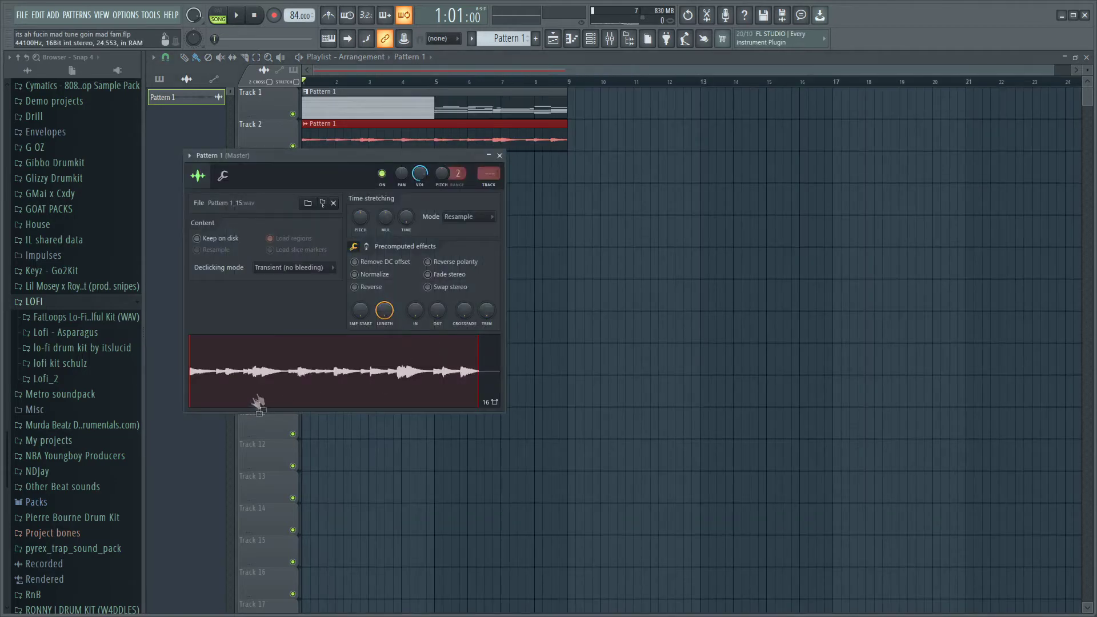
right_click(274, 376)
left_click(325, 430)
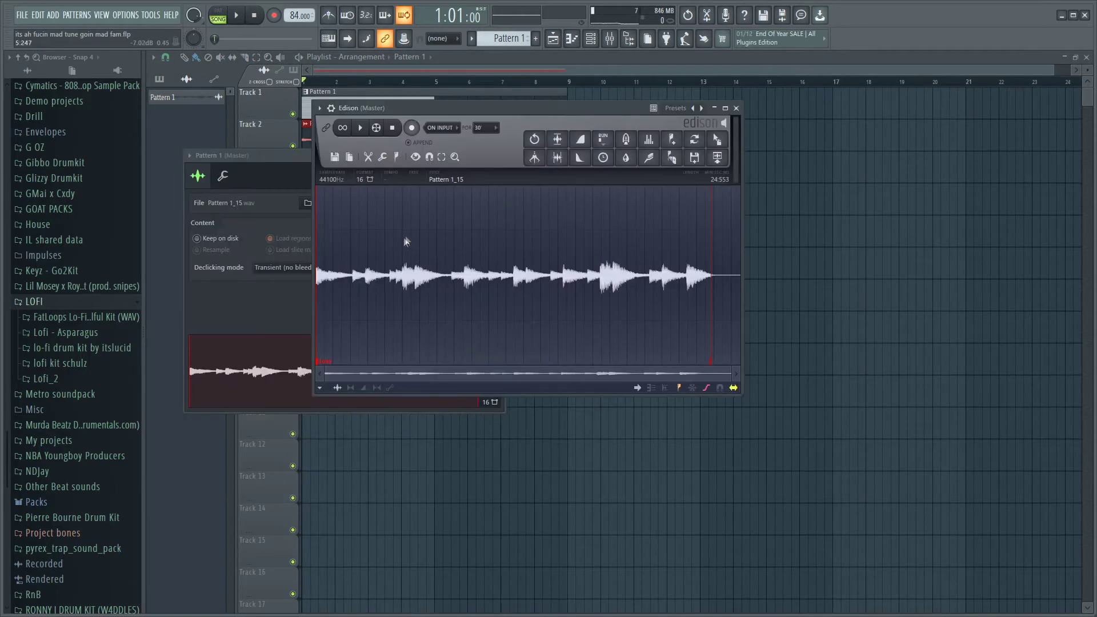
- Resample the audio in Edison to a sample rate of 2000 Hz with tempo-sync enabled
left_click(329, 178)
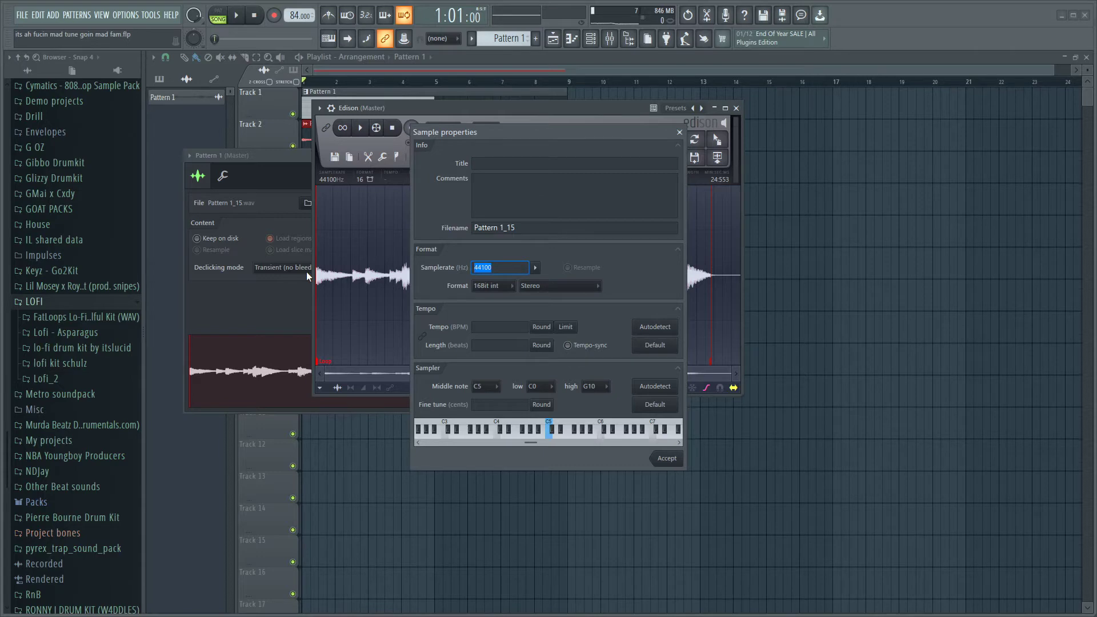
type("2000")
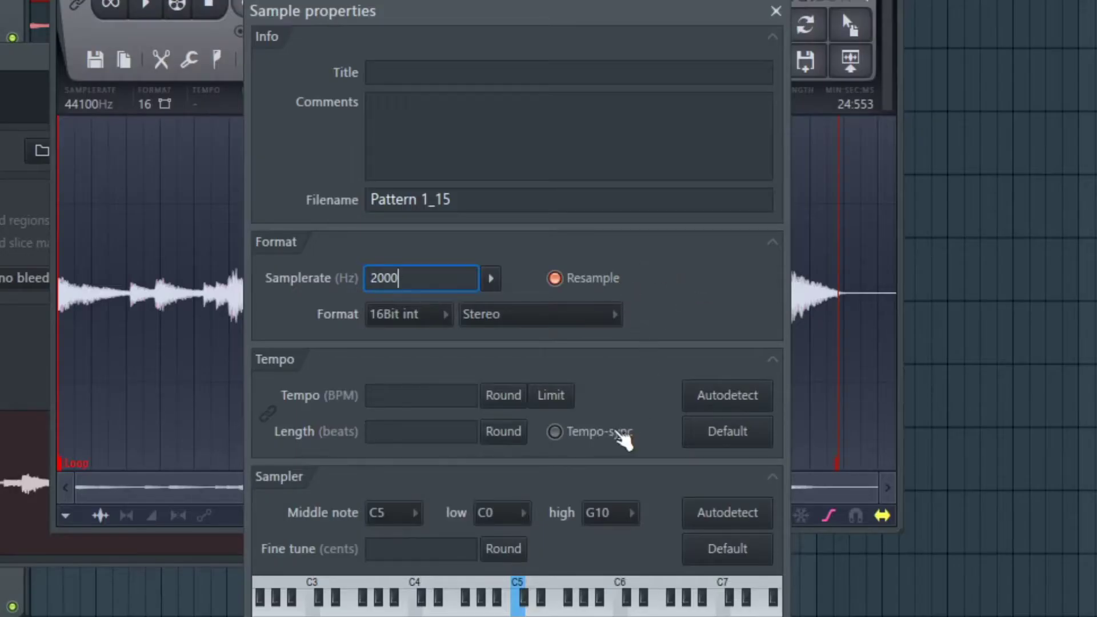
left_click(623, 440)
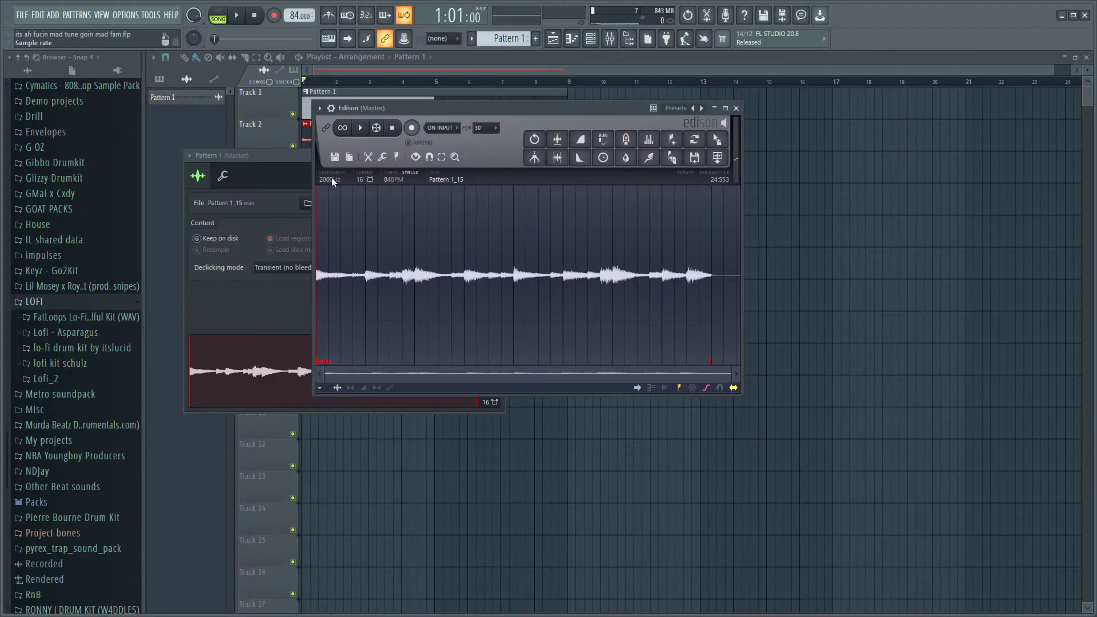
left_click(332, 179)
key("Return")
- Preview the resampled audio, place it in the playlist on Track 3 and trim the clip to end at bar 9
left_click(365, 130)
left_click_drag(718, 139, 105, 146)
scroll(309, 194, "up", 3)
scroll(779, 243, "down", 2)
scroll(754, 228, "up", 4)
left_click_drag(755, 171, 647, 206)
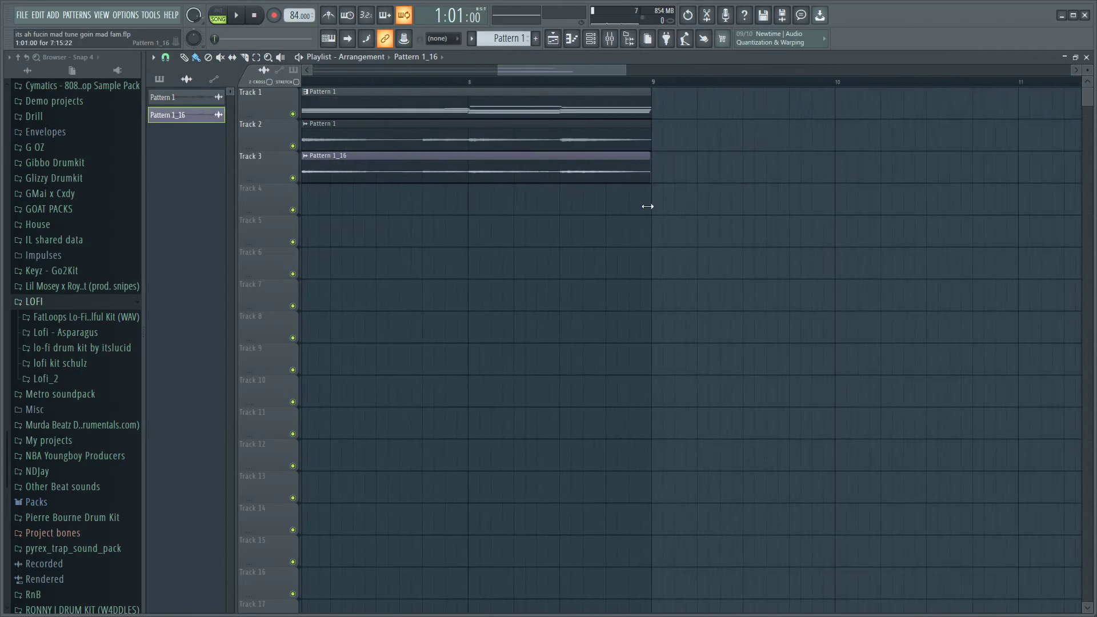
- Move the Pattern 1_16 clip to Track 1 directly after Pattern 1 and set the playback selection from bar 1 to bar 9
scroll(652, 206, "up", 3)
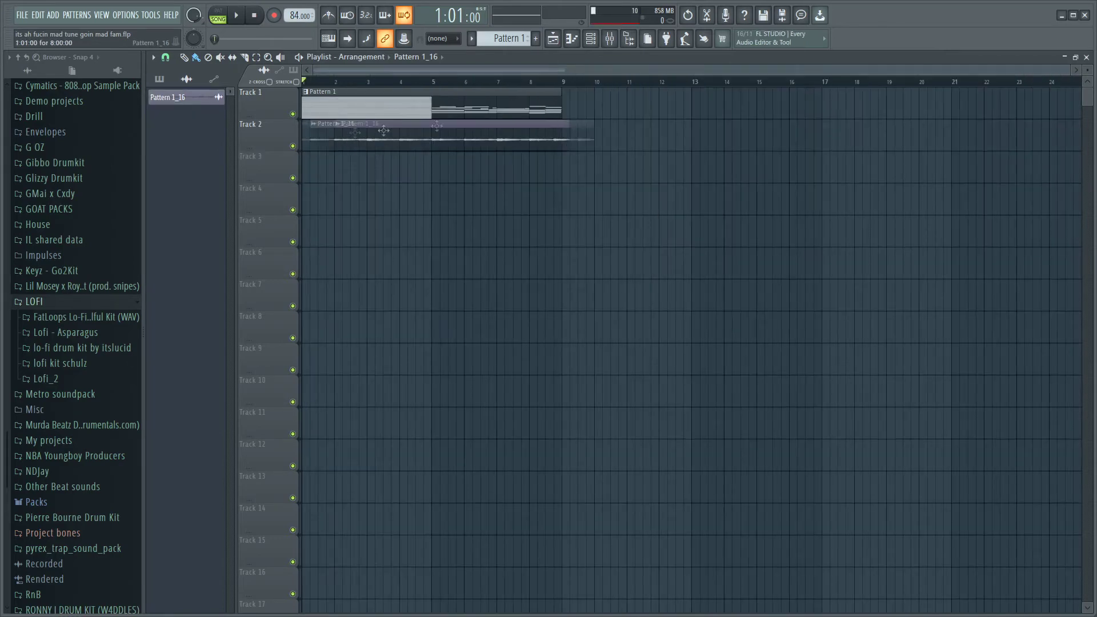
left_click_drag(384, 131, 610, 106)
left_click_drag(561, 81, 167, 76)
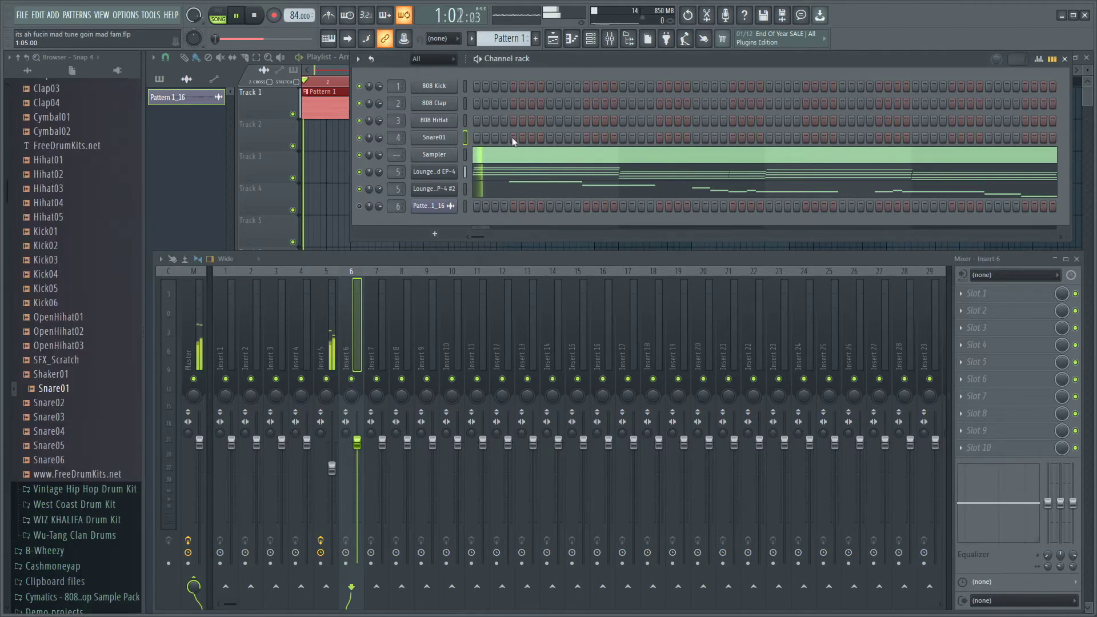
- Place Snare01 hits on every eighth step of the pattern, starting at step 5
left_click(512, 138)
left_click(587, 137)
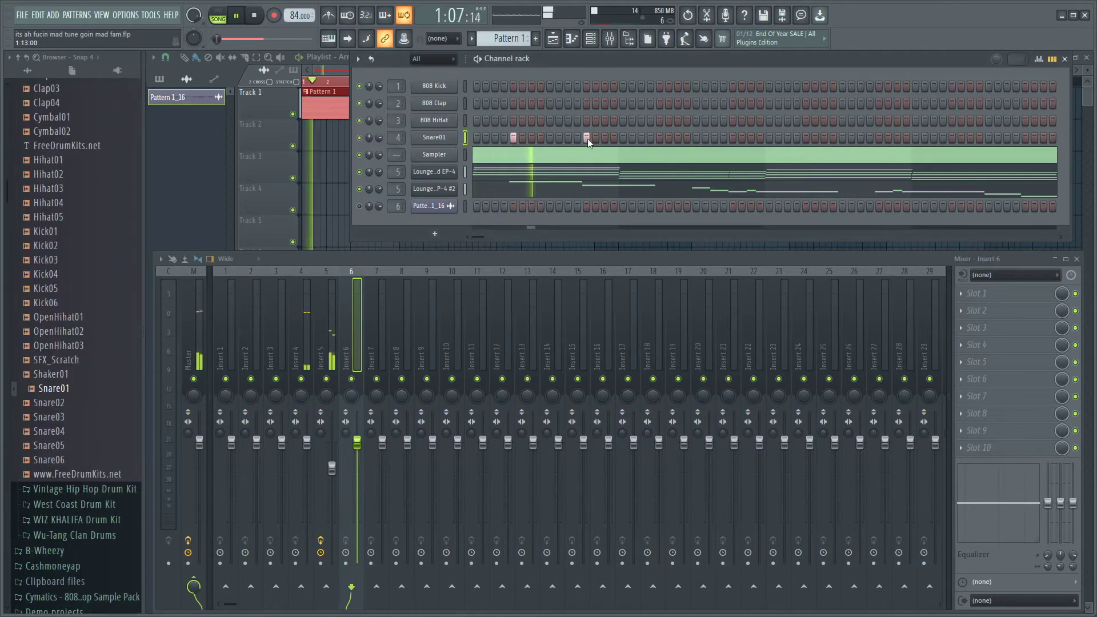
left_click(660, 137)
left_click(733, 137)
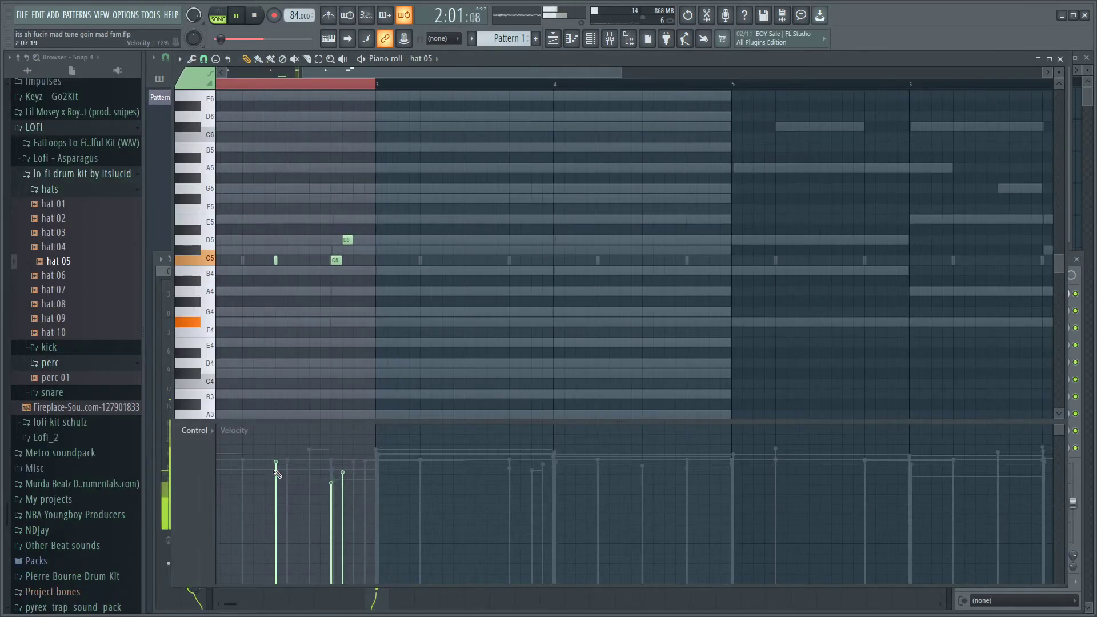
- Duplicate the two-bar hat 05 pattern in the piano roll until it fills all eight bars
left_click(276, 467)
scroll(320, 426, "down", 3)
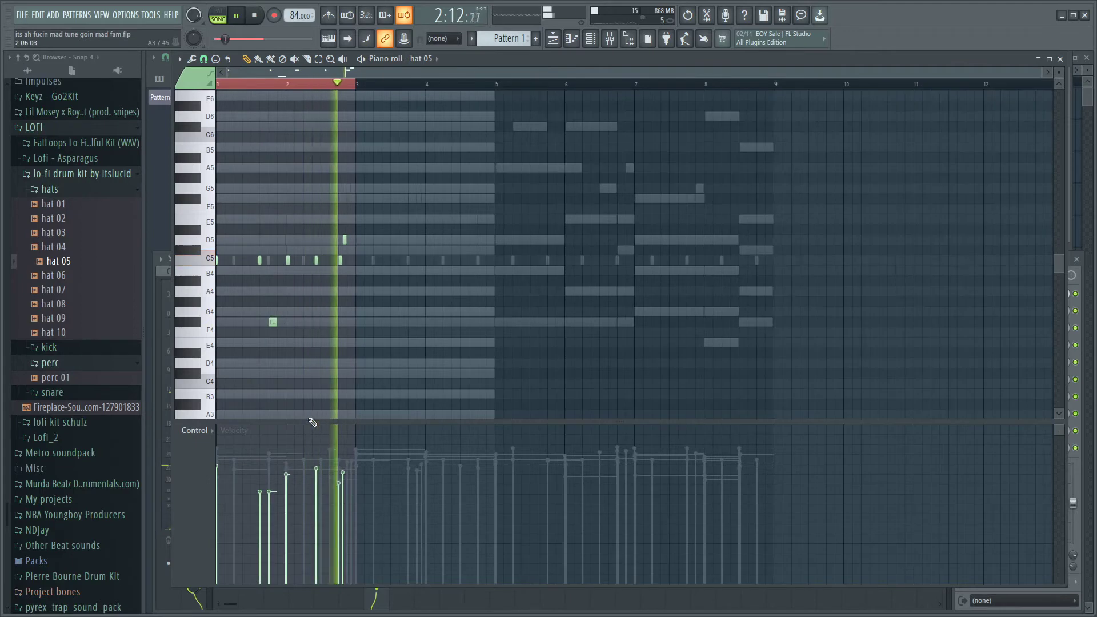
key("ctrl+b")
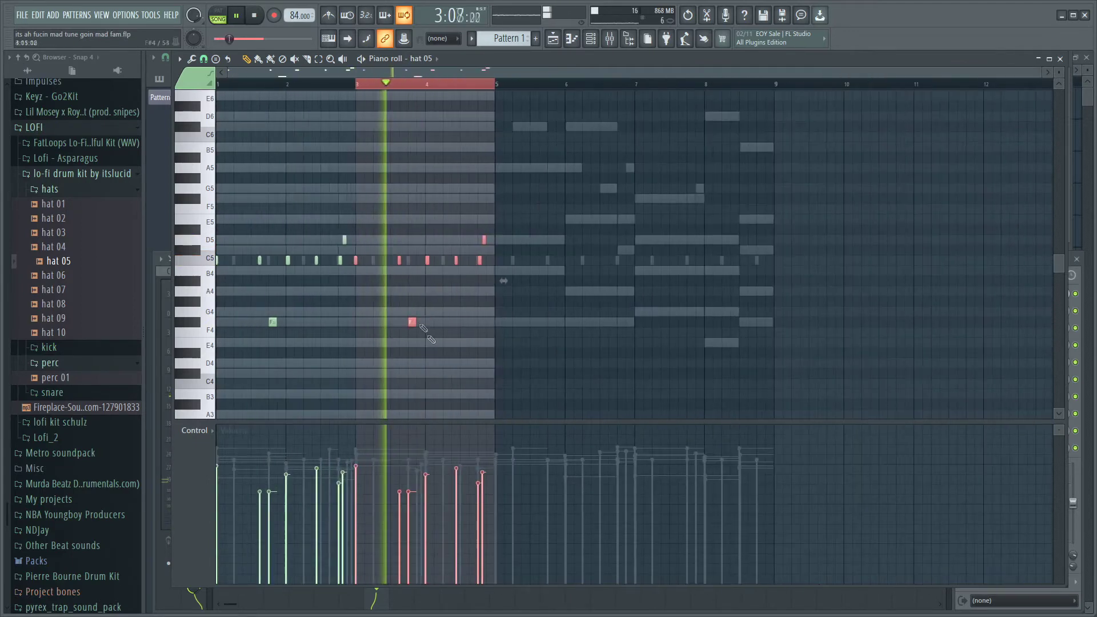
key("ctrl+b")
key("ctrl+b")
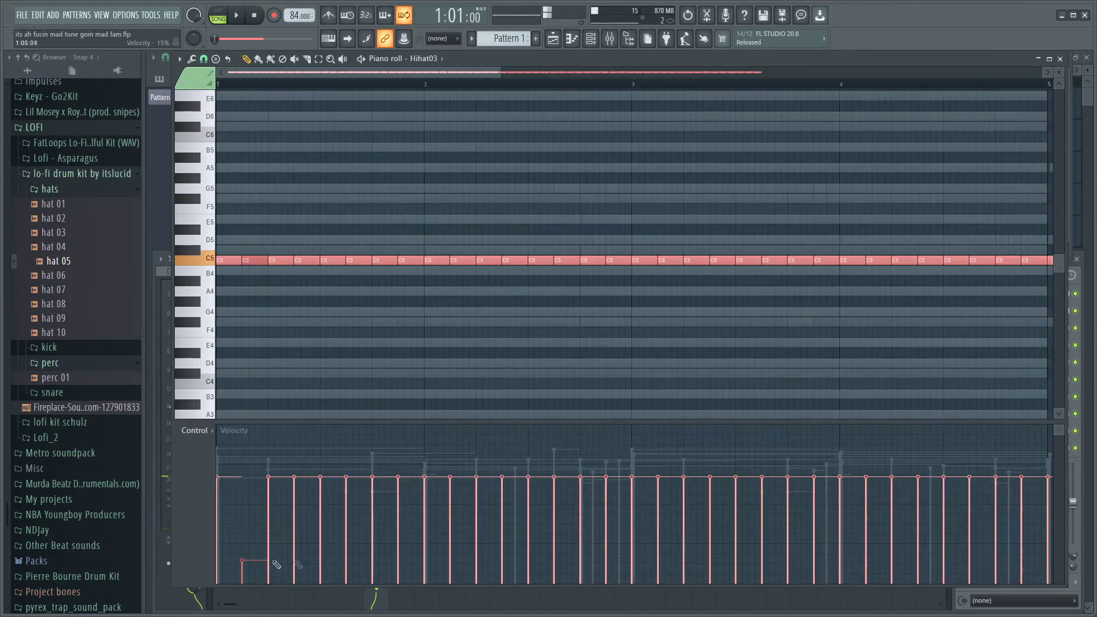
- Lower the velocity of every second Hihat03 note to about 19% while the pattern plays
key("space")
left_click(346, 556)
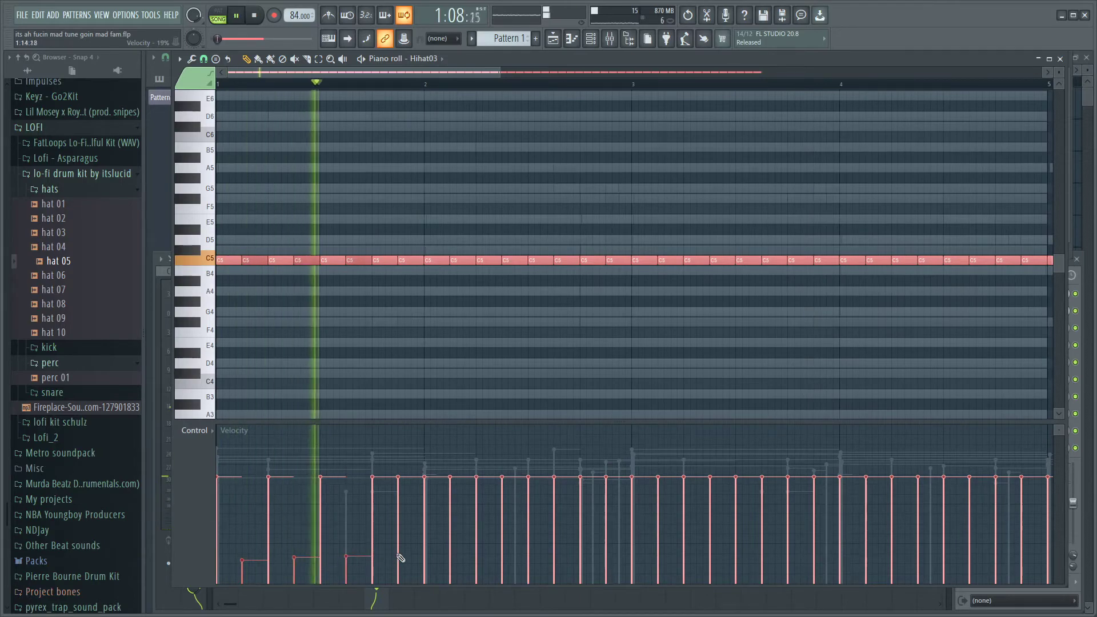
left_click(398, 554)
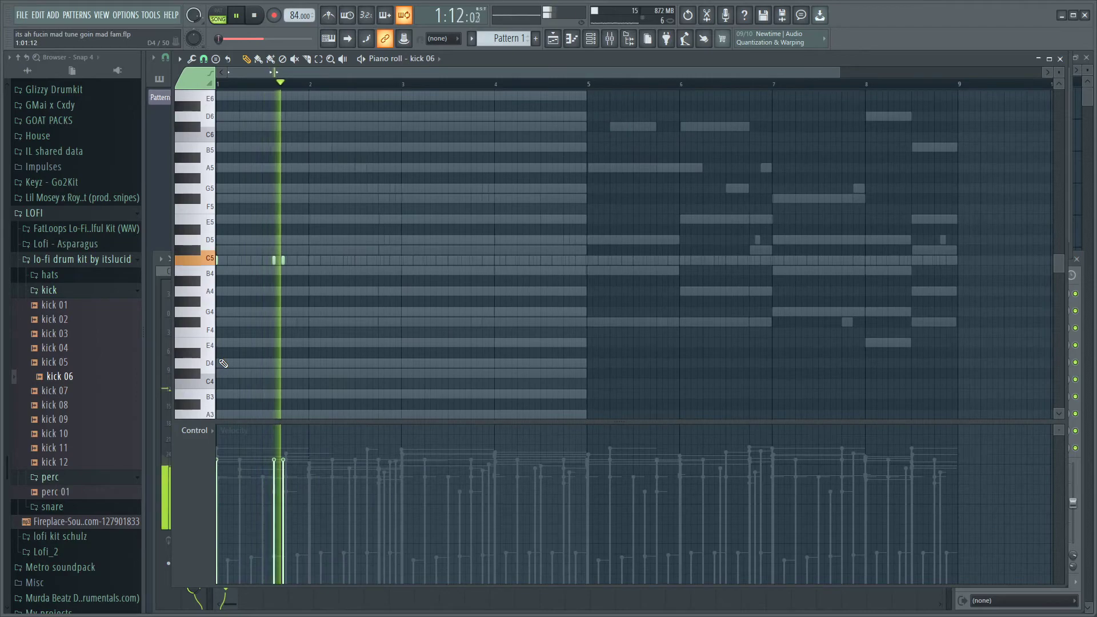
- Review the note patterns of the Hihat03, kick 06 and hat 05 channels in the piano roll
scroll(289, 327, "up", 3)
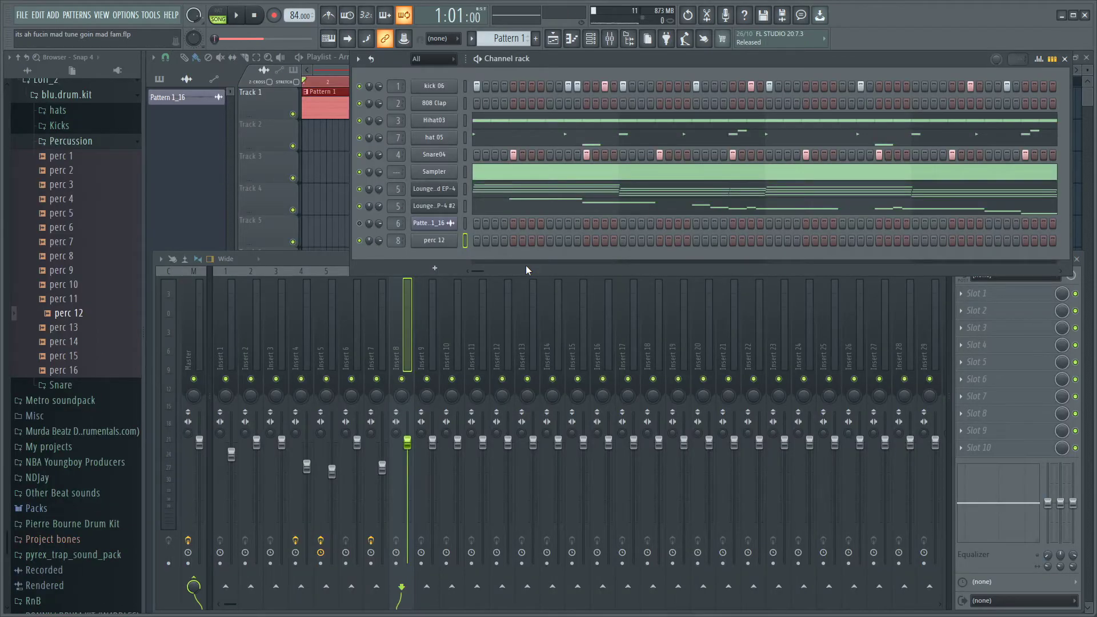
right_click(455, 120)
left_click(496, 119)
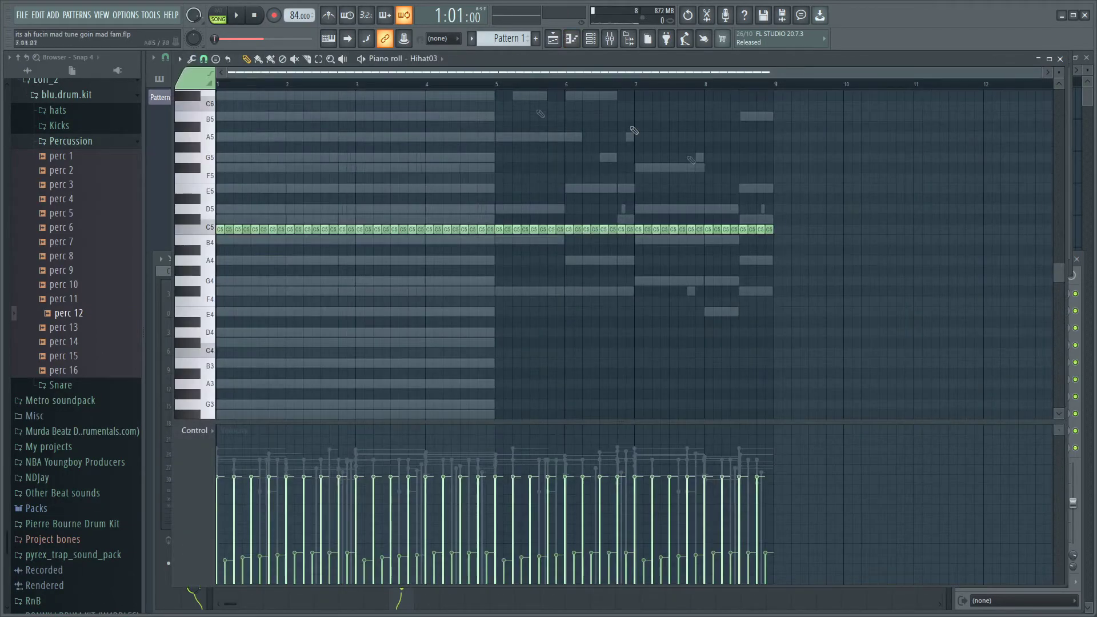
left_click(590, 38)
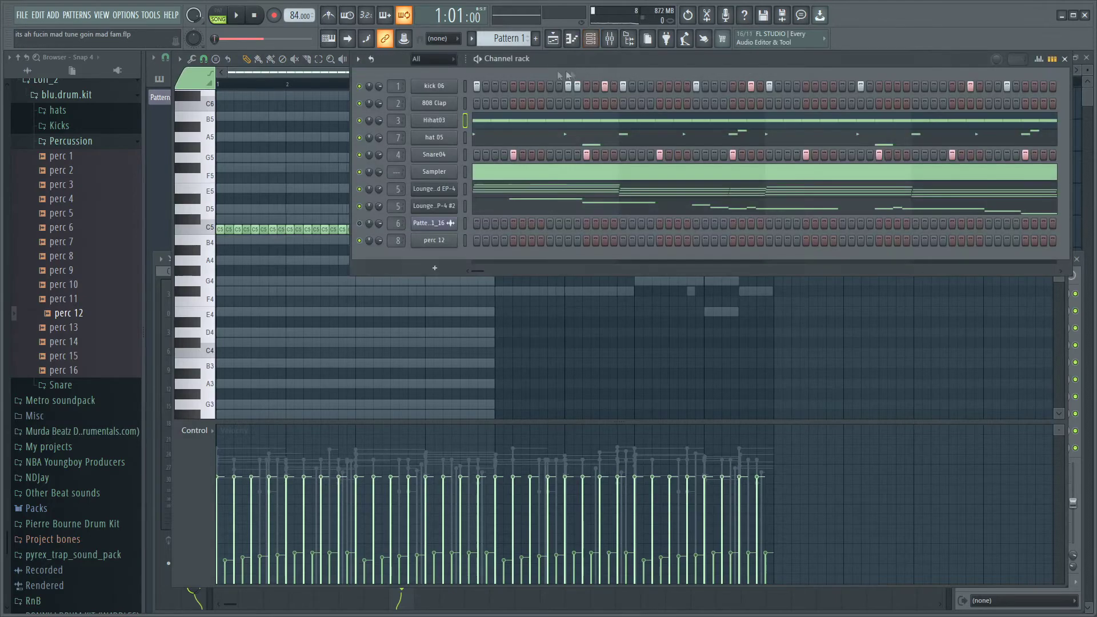
right_click(461, 85)
left_click(491, 87)
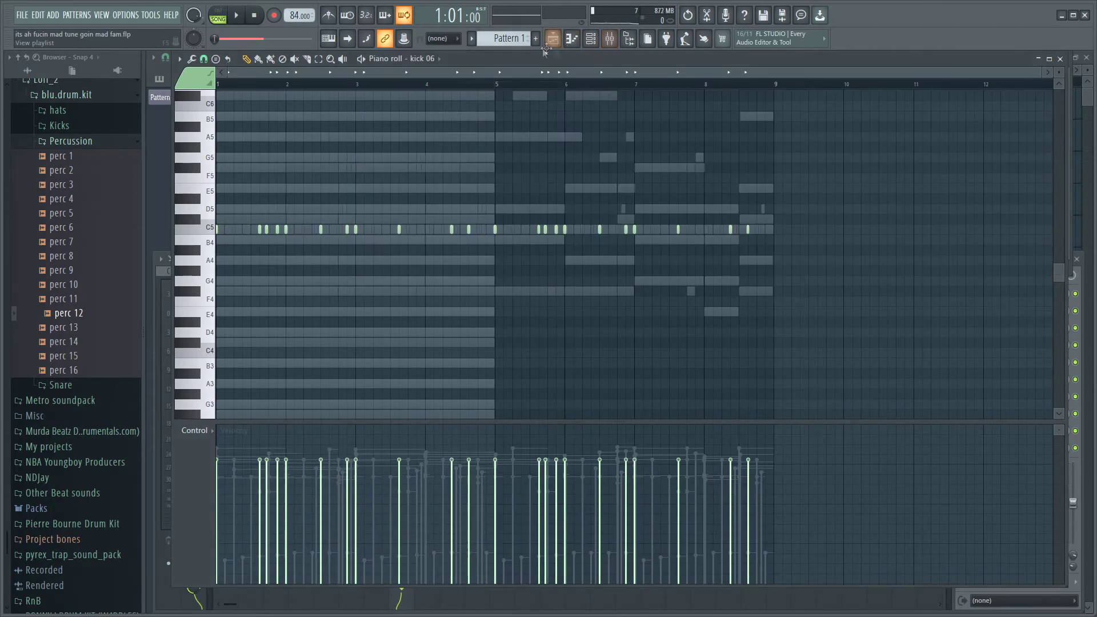
left_click(590, 39)
right_click(440, 138)
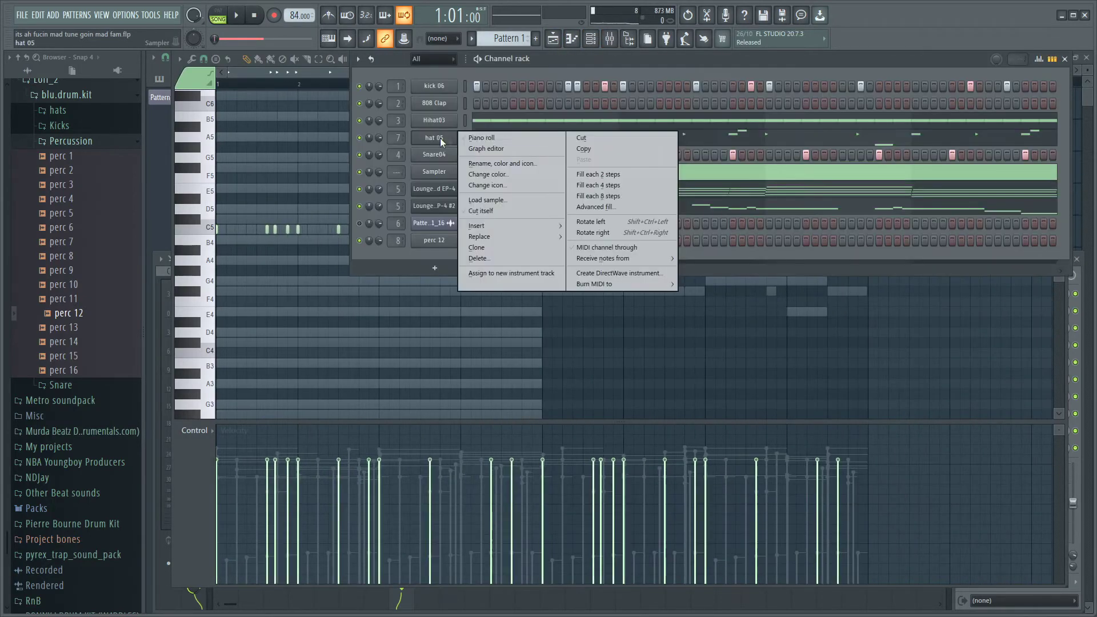
left_click(481, 138)
left_click(590, 39)
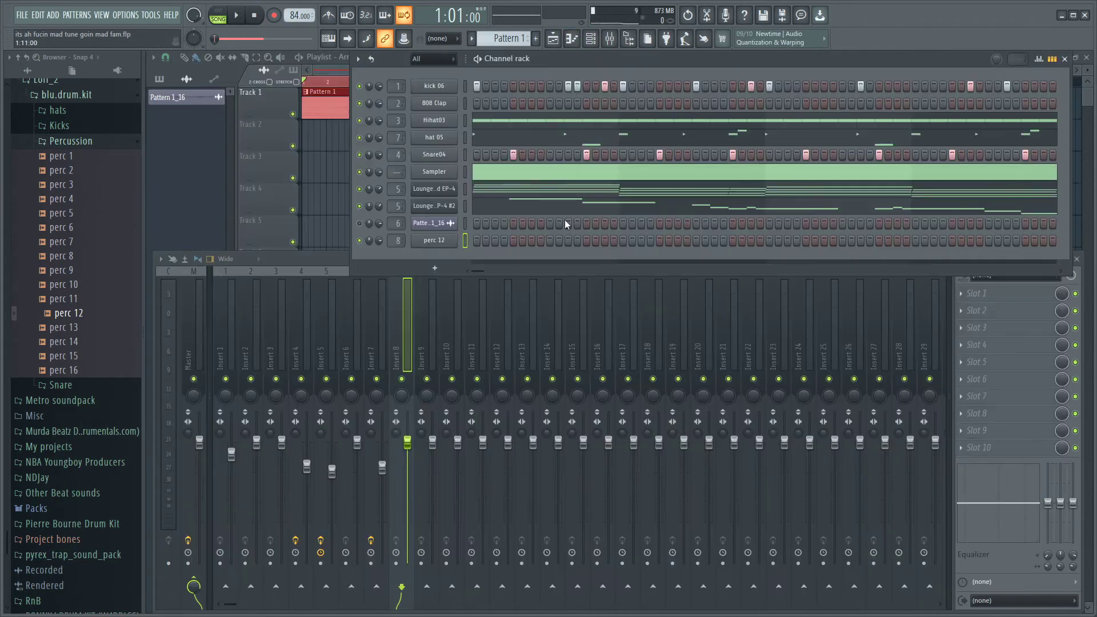
- Play back the drum pattern with the chords and melody and inspect the perc 12 channel
left_click_drag(683, 60, 674, 60)
key("space")
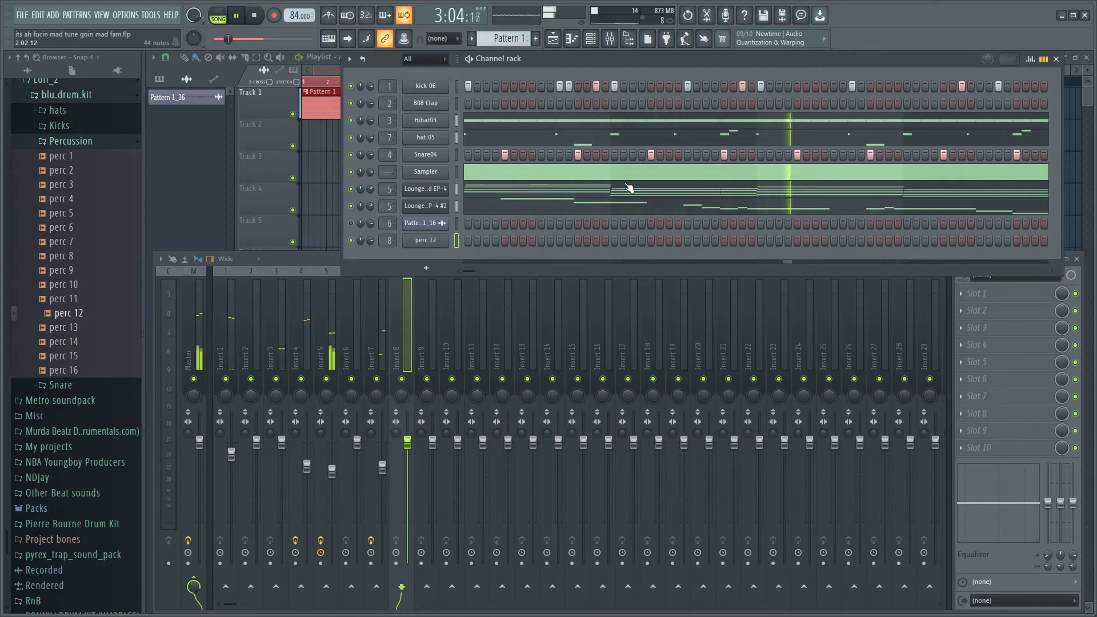
left_click(421, 243)
left_click(512, 186)
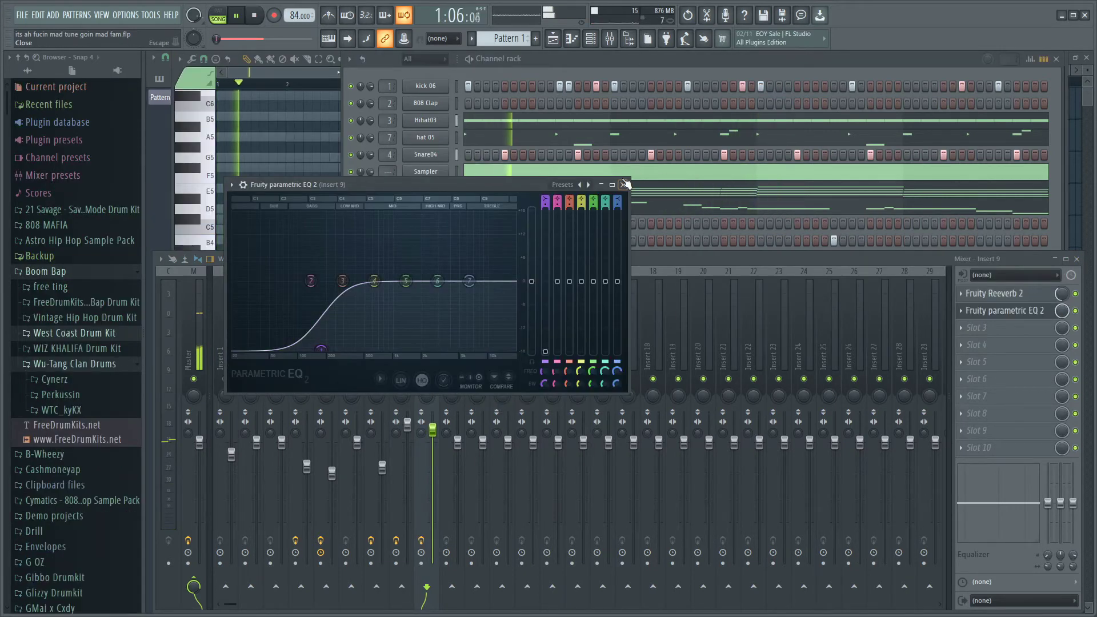
- Close the Insert 9 parametric EQ and bring up the playlist, the channel rack and the mixer
left_click(630, 184)
left_click(631, 62)
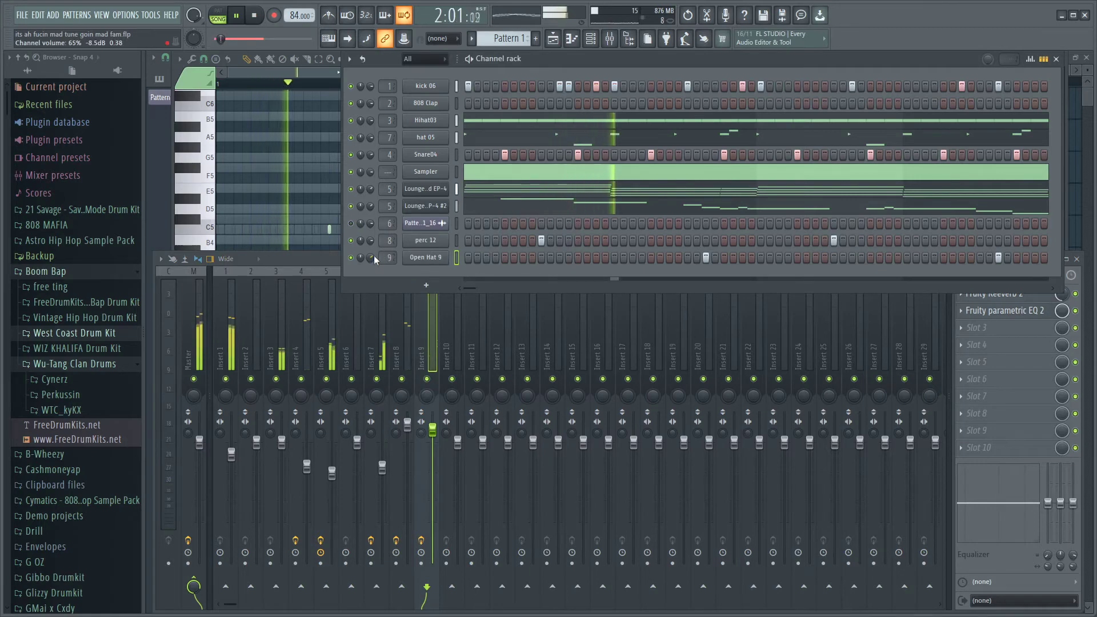
left_click(162, 146)
left_click(591, 38)
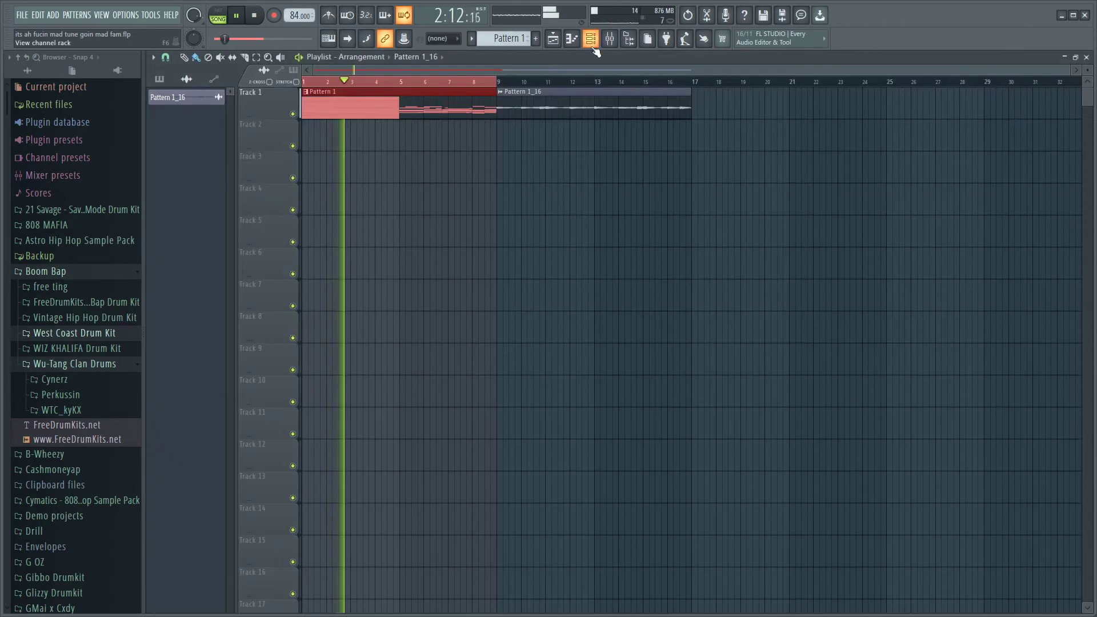
left_click(609, 39)
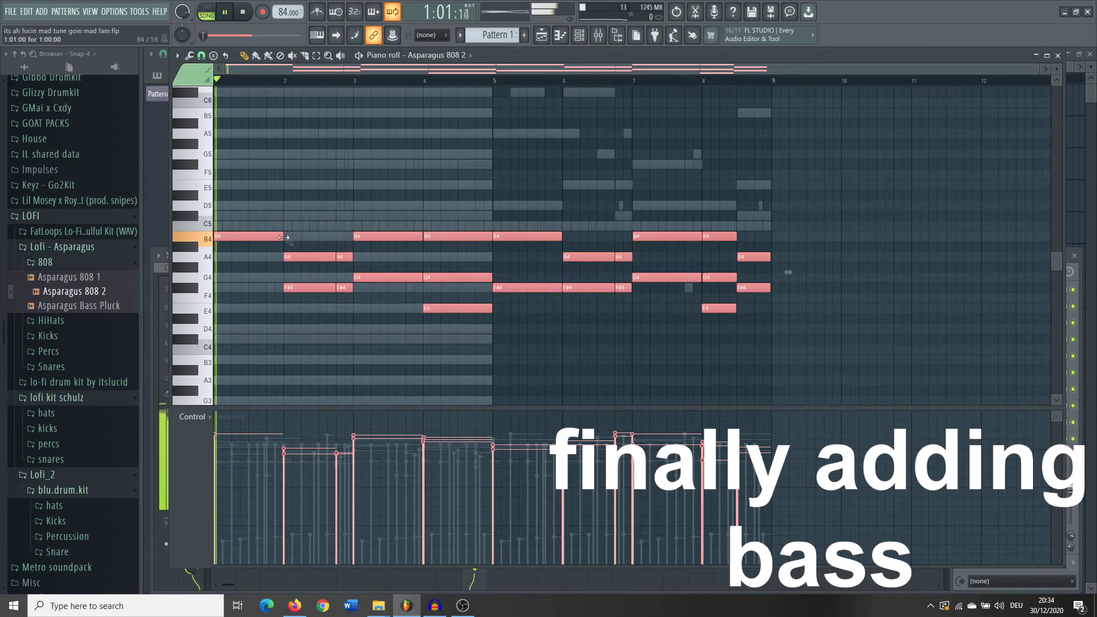
- Reduce the Asparagus 808 2 chords to single bass notes and transpose them up one octave
left_click(320, 253)
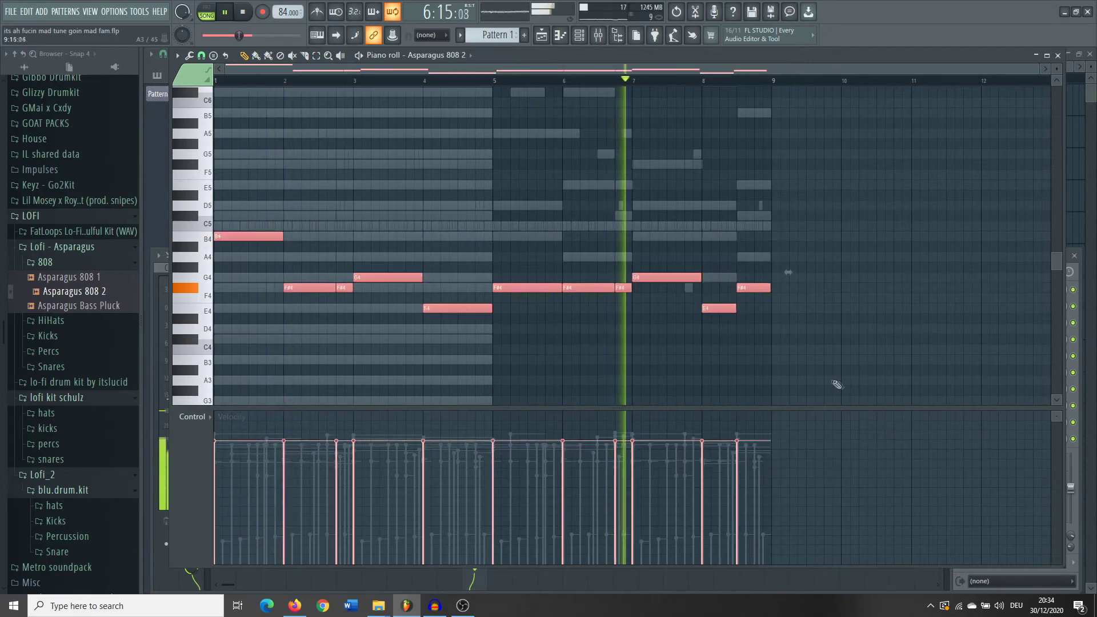
key("space")
key("ctrl+Up")
key("space")
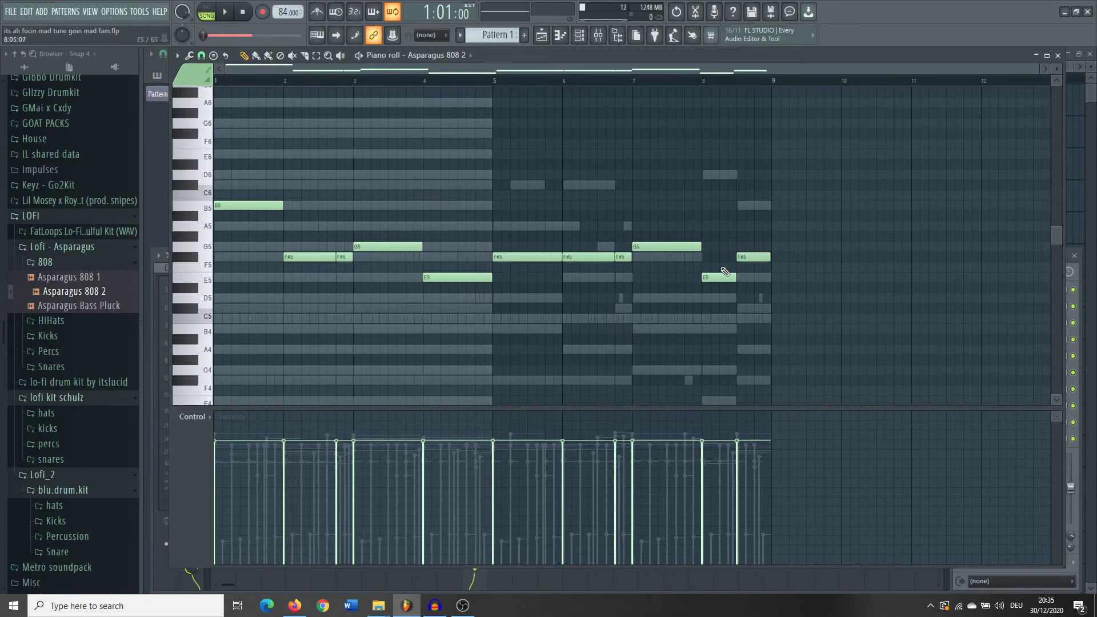
- Select all Asparagus 808 2 bass notes and carry them over to the ElectraX channel for the bell part
key("ctrl+a")
scroll(229, 214, "up", 1)
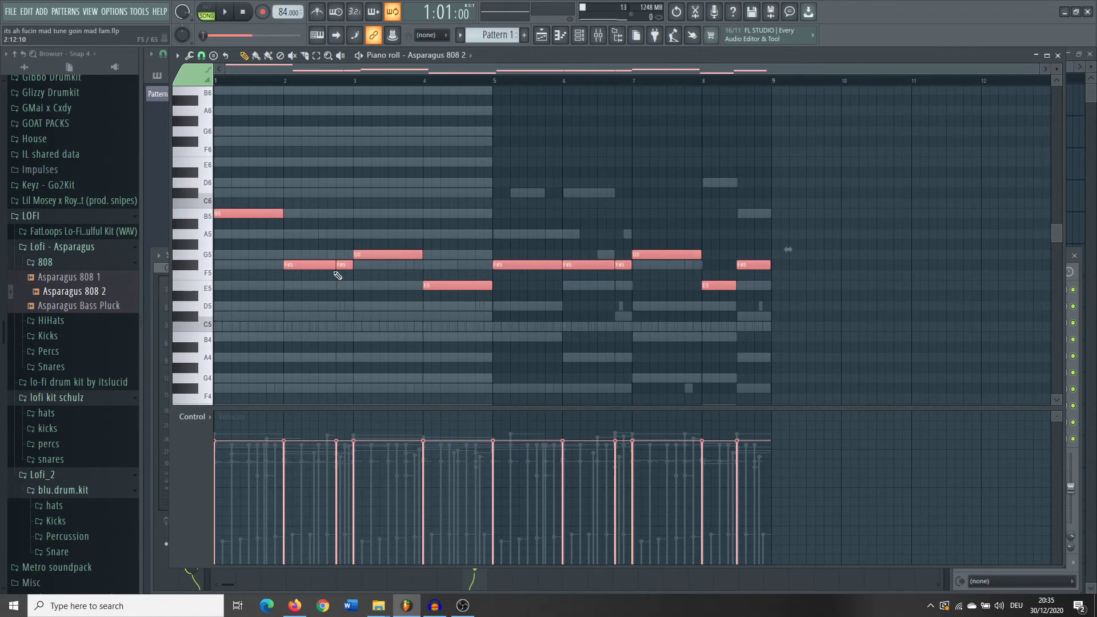
left_click(45, 262)
key("space")
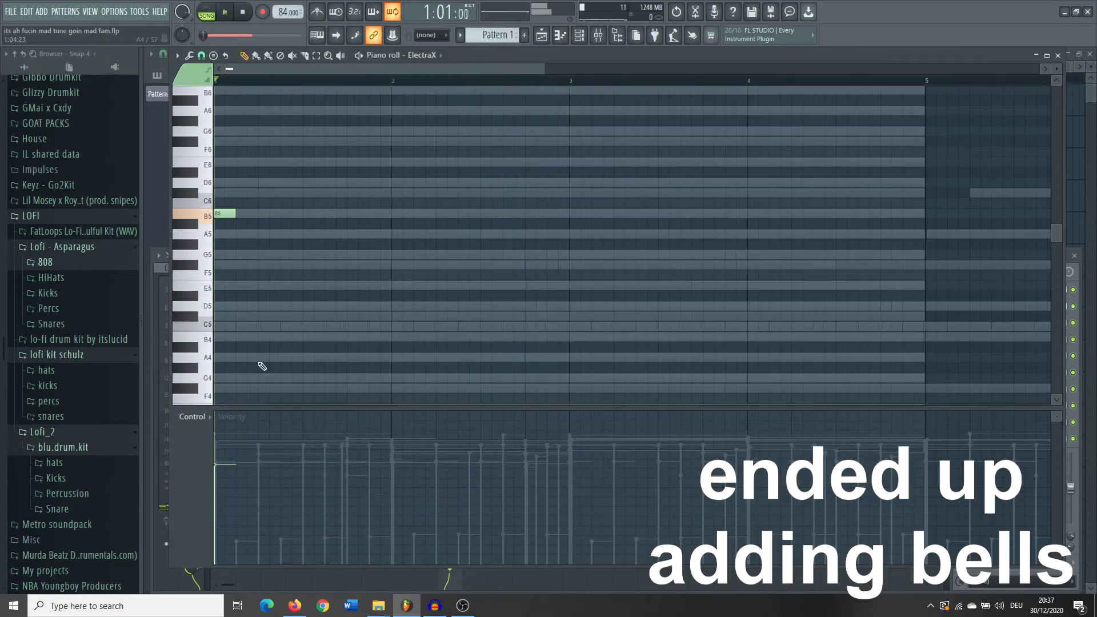
key("F6")
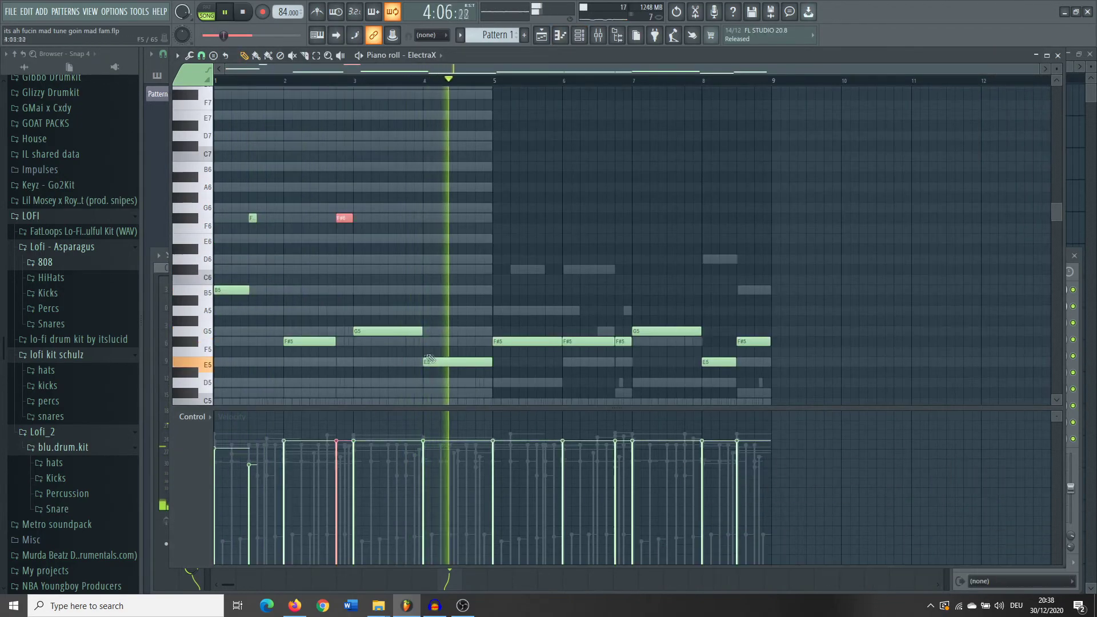
- Delete the ElectraX notes in bars 5 to 8 and reopen the channel's piano roll
right_click(533, 343)
right_click(588, 341)
right_click(644, 331)
right_click(623, 341)
right_click(753, 341)
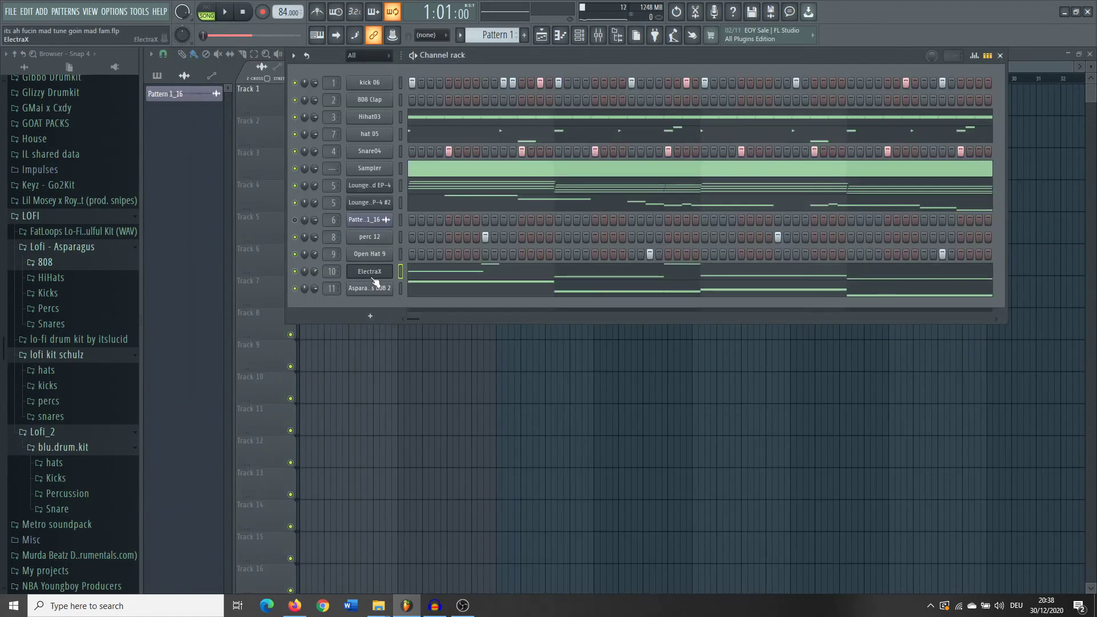
right_click(391, 267)
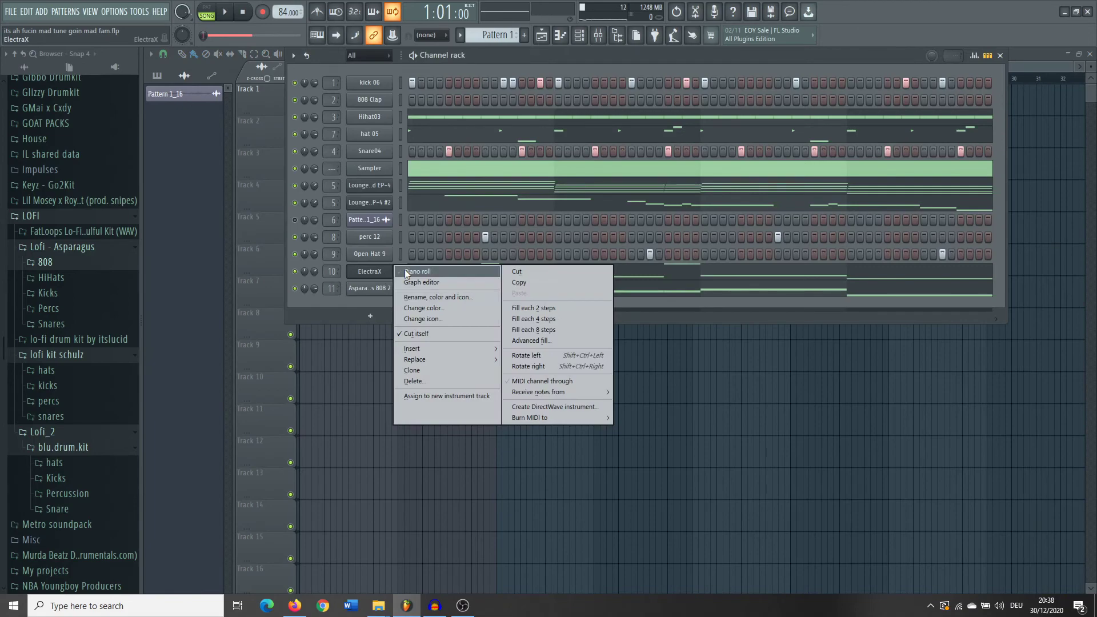
left_click(405, 269)
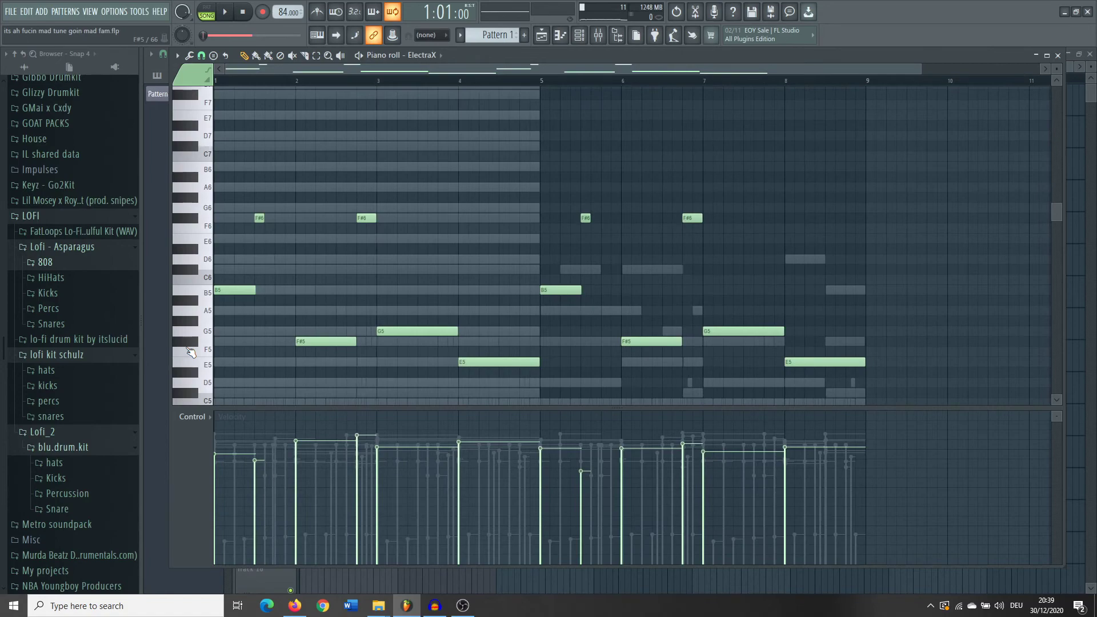
- Play the beat from bar 1 to hear the ElectraX bell notes together with the other parts
key("F9")
key("space")
left_click(448, 57)
scroll(432, 385, "down", 1)
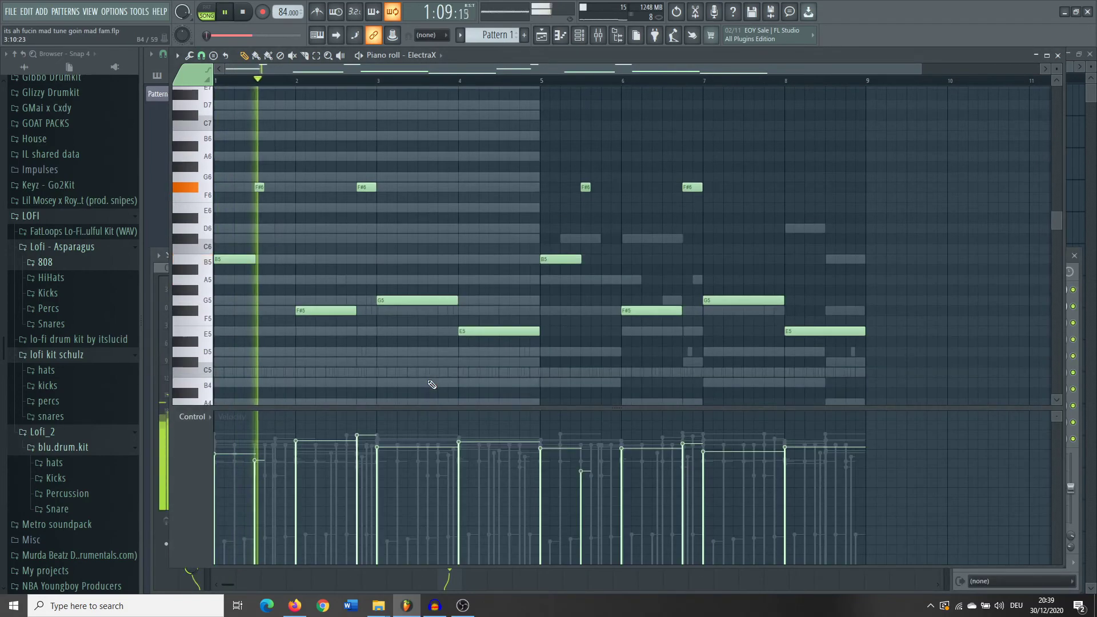
scroll(431, 384, "down", 1)
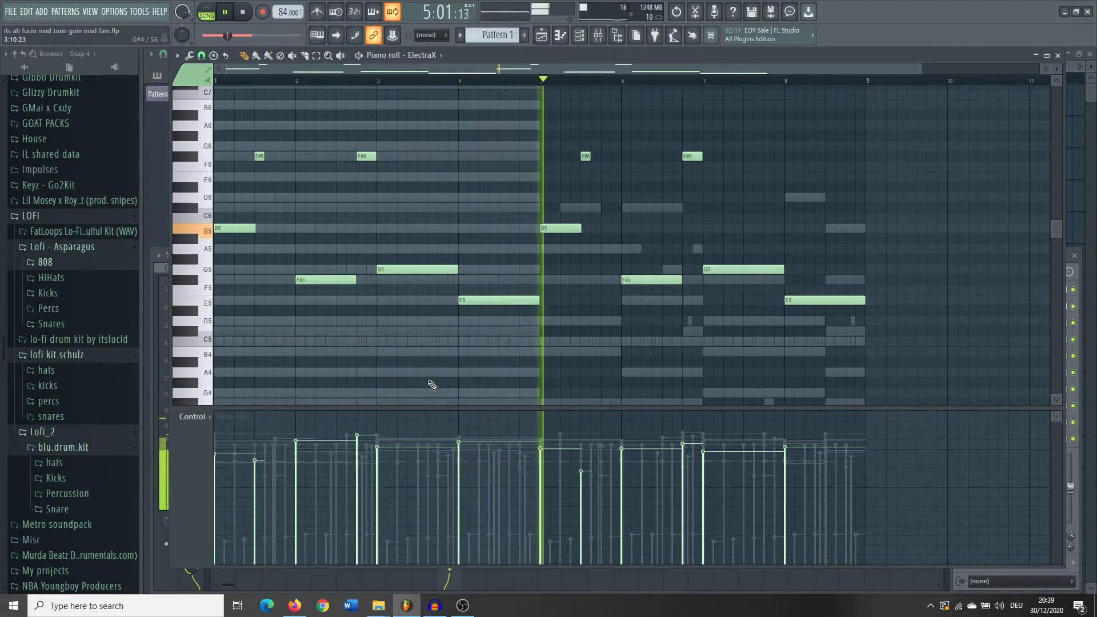
key("space")
- Split Pattern 1 by channel from the playlist so each instrument gets its own pattern
key("F5")
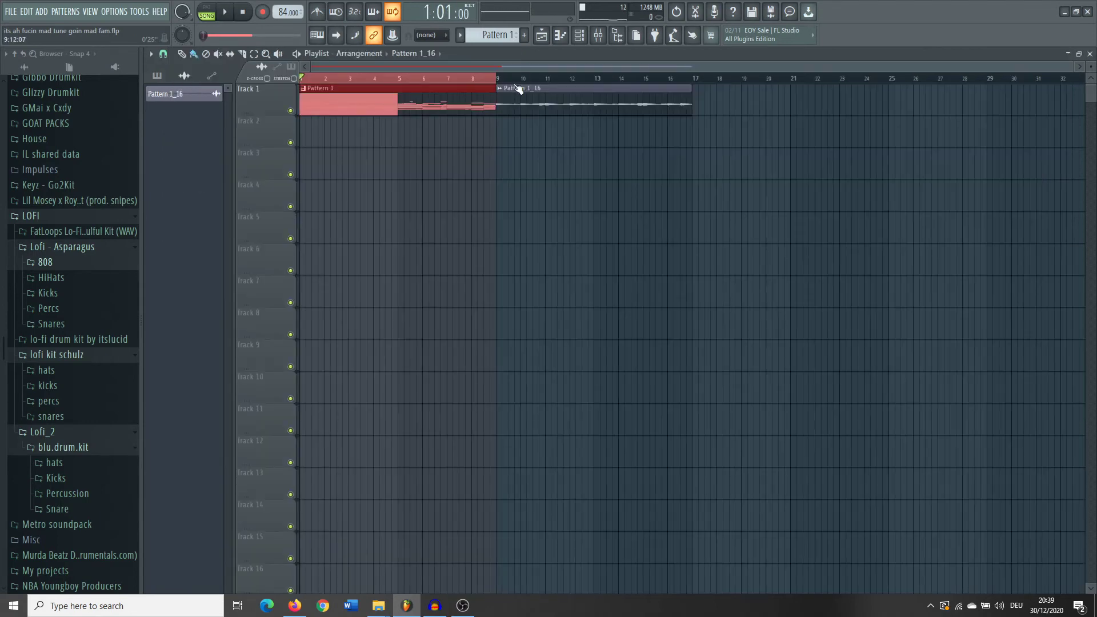
left_click(459, 34)
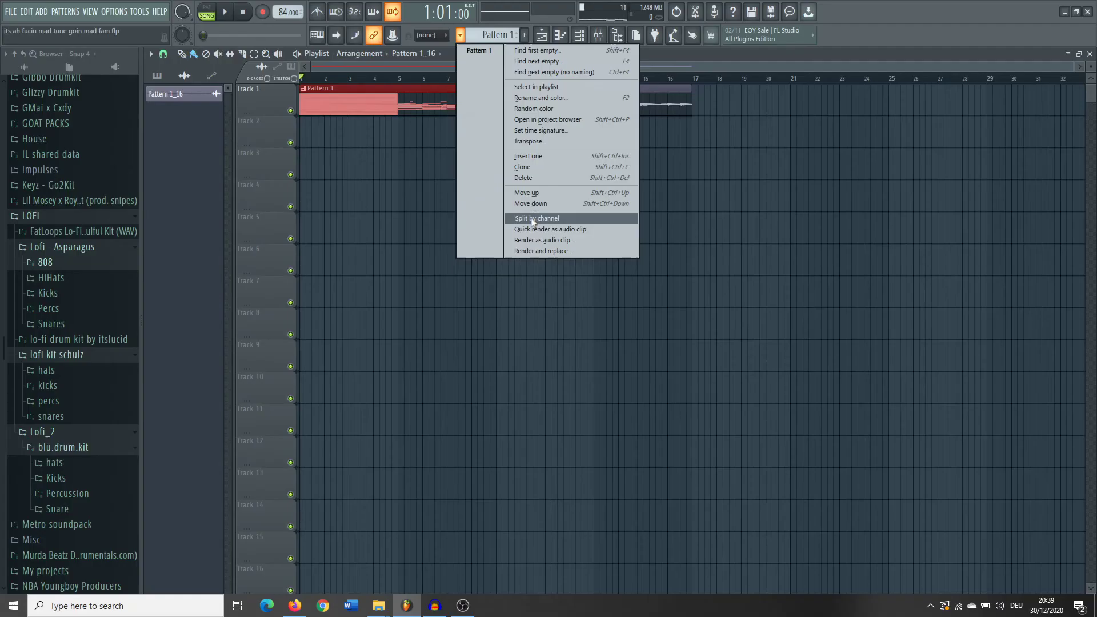
left_click(533, 219)
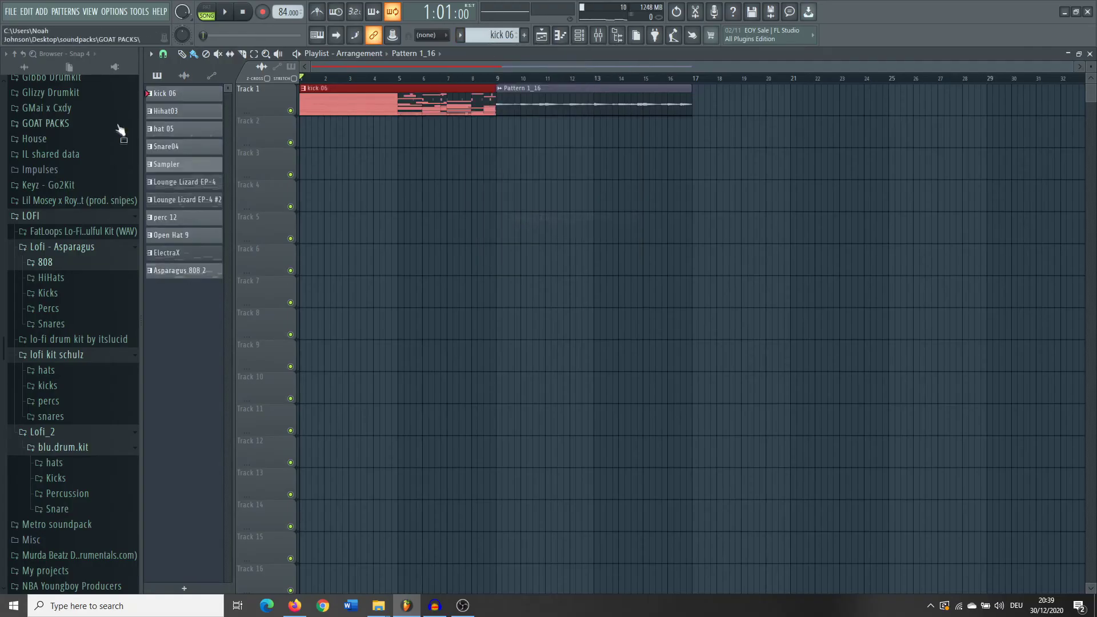
- Lay out the split instrument patterns and the Pattern 1_16 audio on separate playlist tracks and duplicate them along the timeline
left_click(178, 269, "shift")
left_click_drag(162, 100, 694, 109)
right_click(485, 106)
right_click(726, 228)
left_click_drag(586, 110, 389, 238)
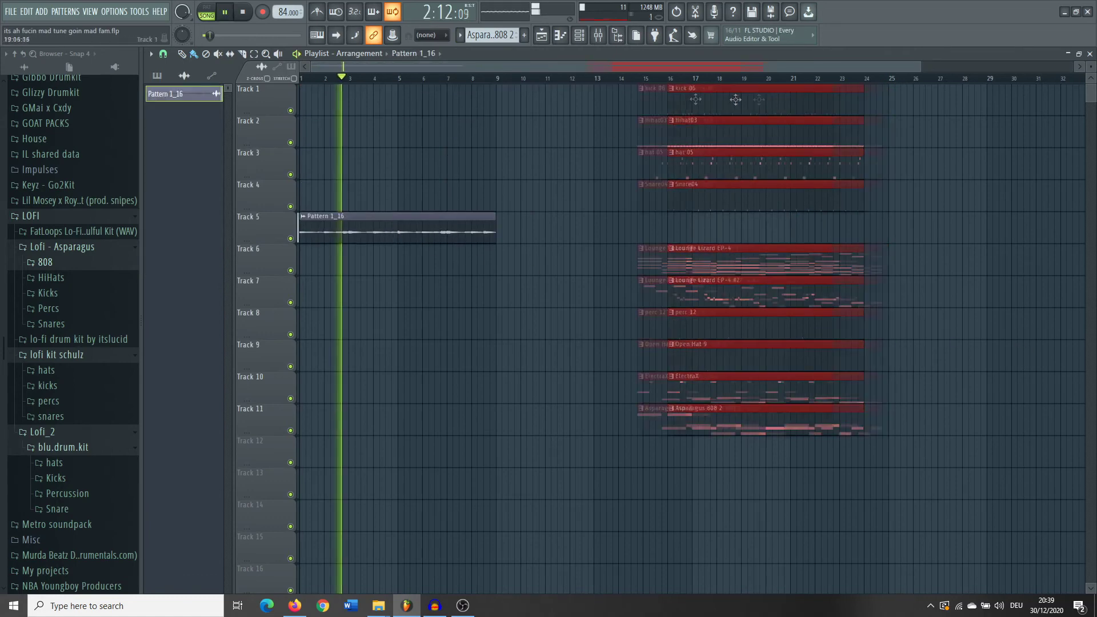
left_click_drag(735, 101, 342, 92)
left_click_drag(492, 454, 185, 5)
key("ctrl+b")
key("ctrl+b")
key("ctrl+b")
key("ctrl+b")
key("ctrl+b")
key("ctrl+b")
key("ctrl+b")
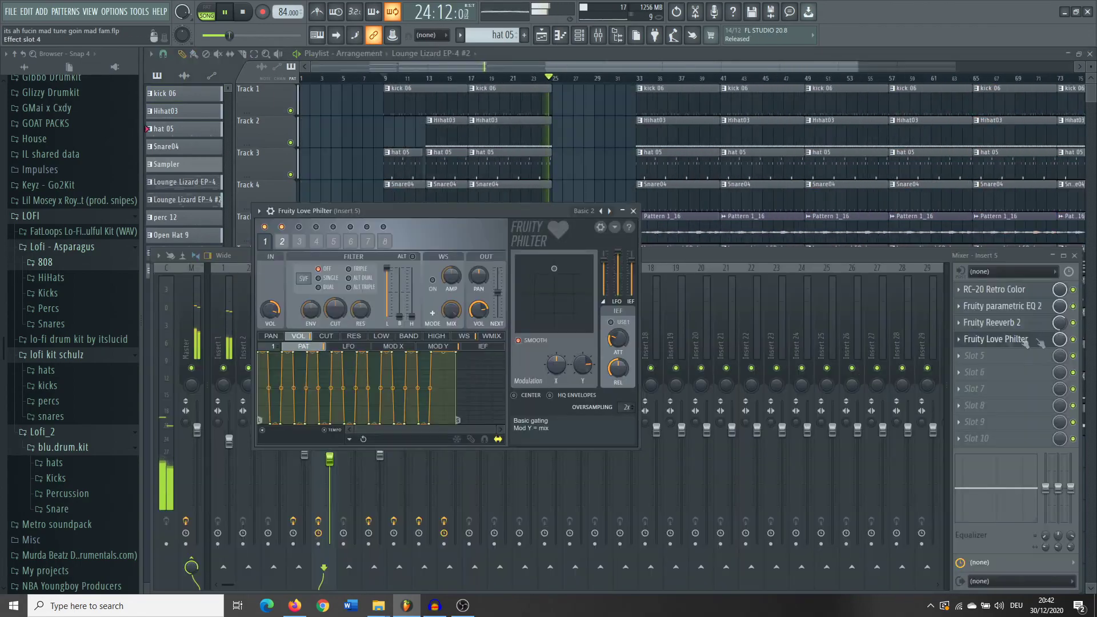
- Create an automation clip for the mix level of Fruity Love Philter on Insert 5
right_click(1059, 340)
left_click(1042, 426)
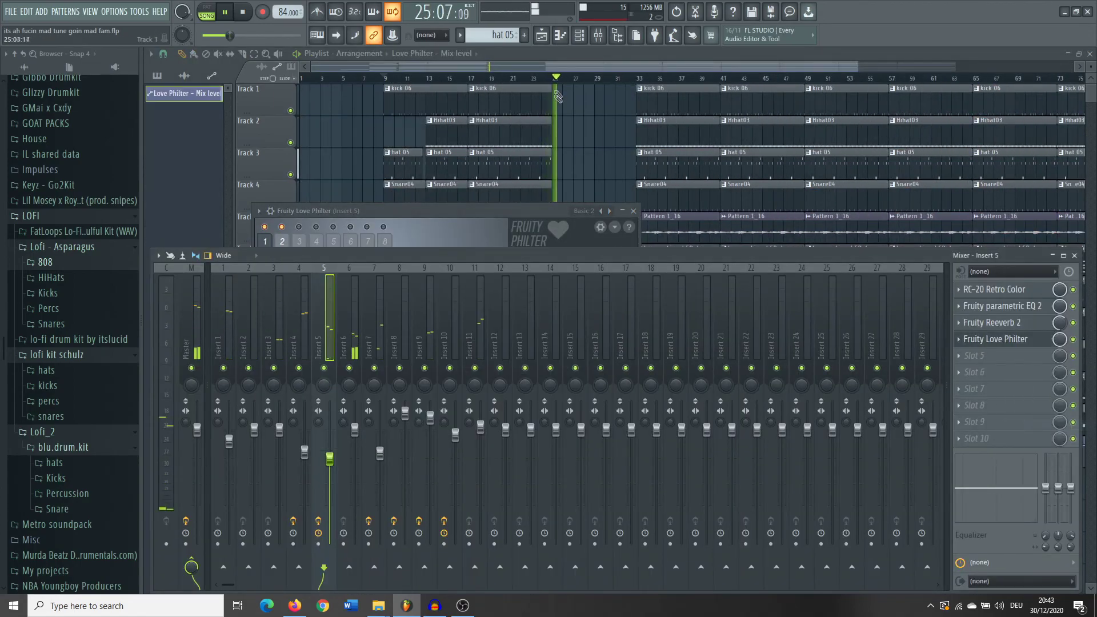
left_click(564, 74)
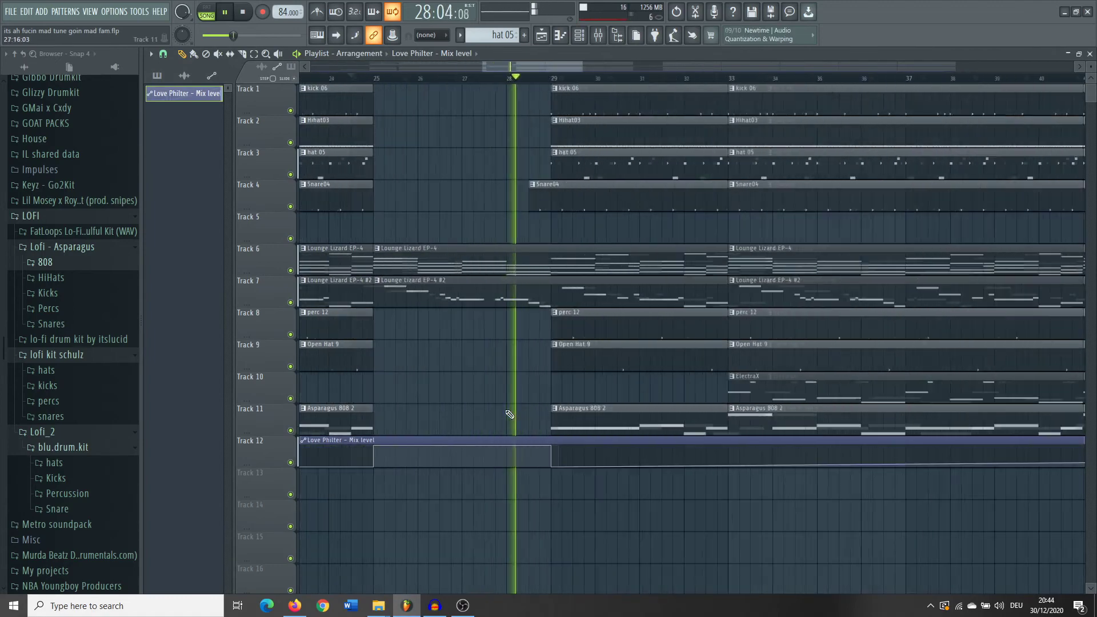
- Examine the Love Philter mix level automation on Track 12 around the break at bars 25 to 29
scroll(508, 413, "up", 2)
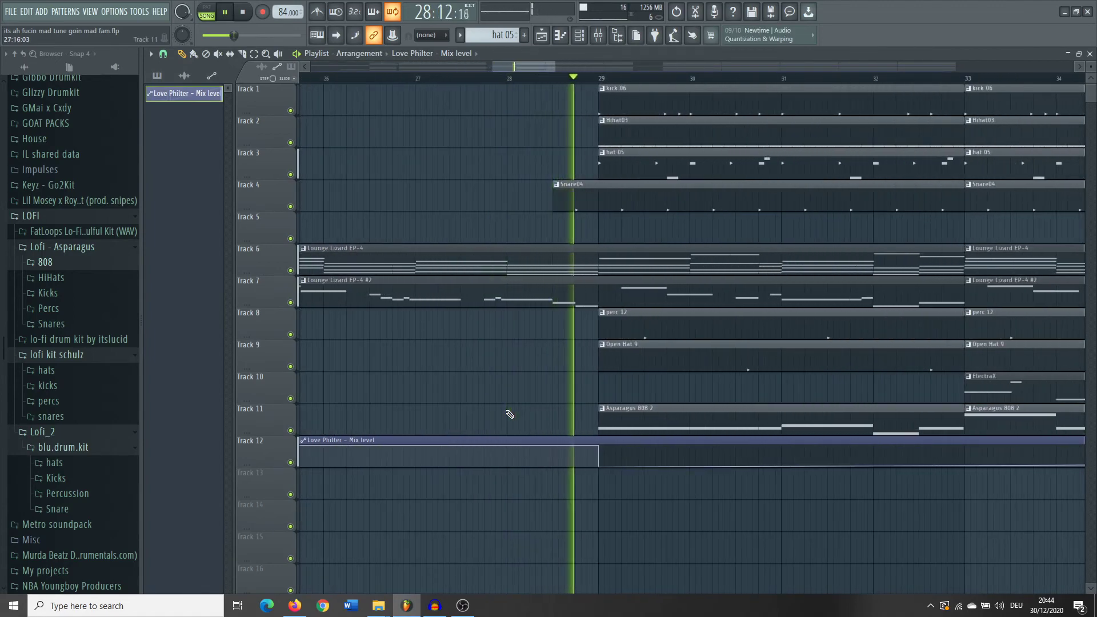
scroll(514, 410, "down", 3)
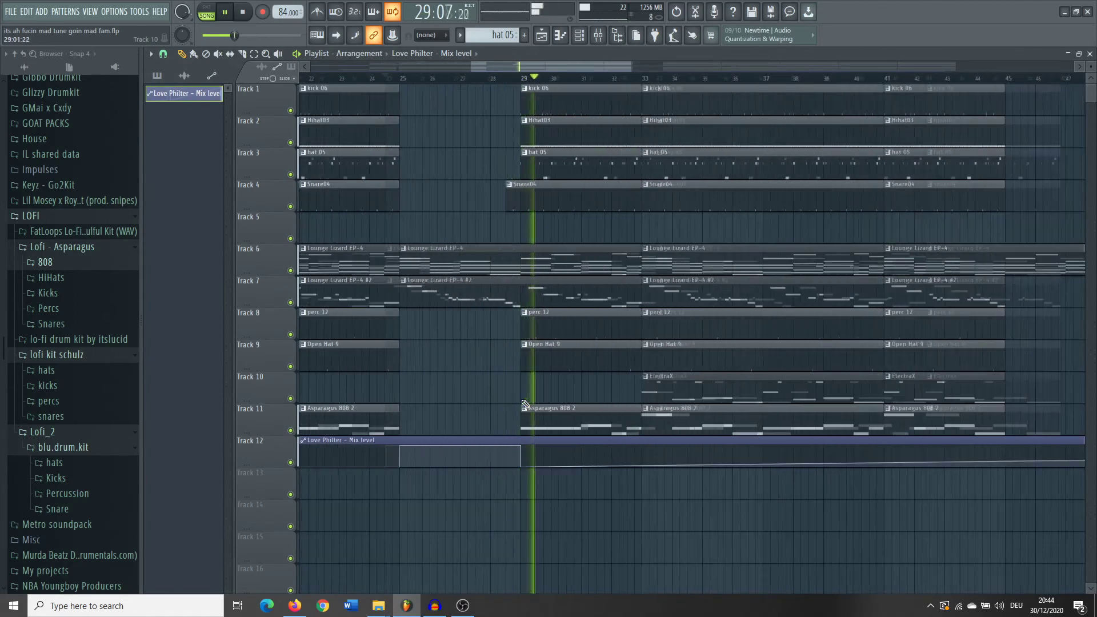
scroll(525, 404, "down", 4)
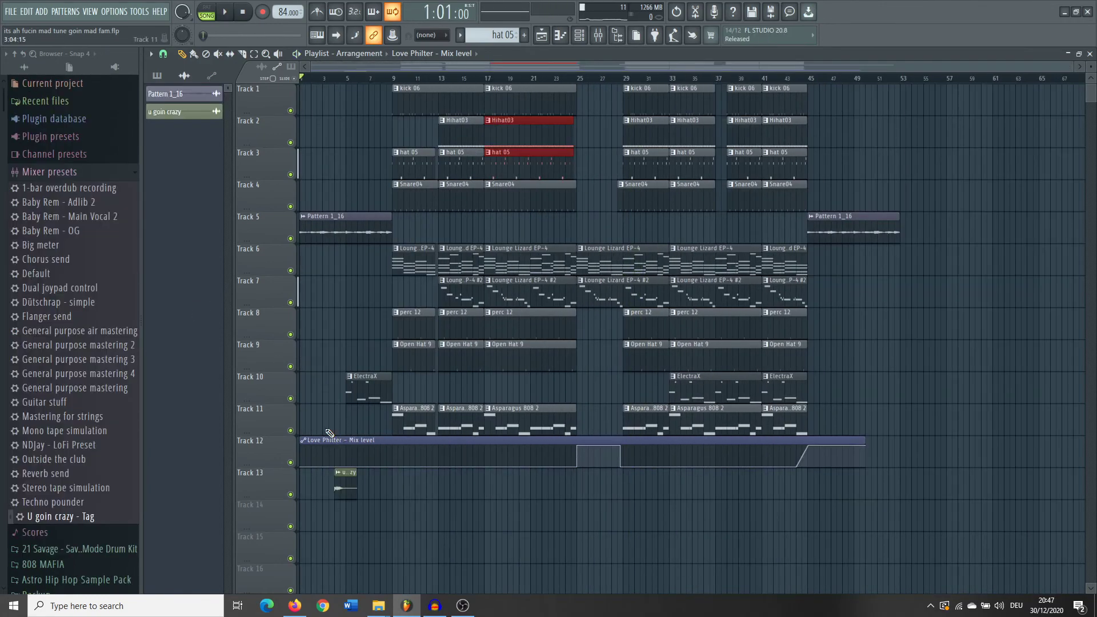
- Review the intro's Pattern 1_16 audio, vocal tag and ElectraX bells, and set the song position to bar 9
scroll(174, 356, "up", 3)
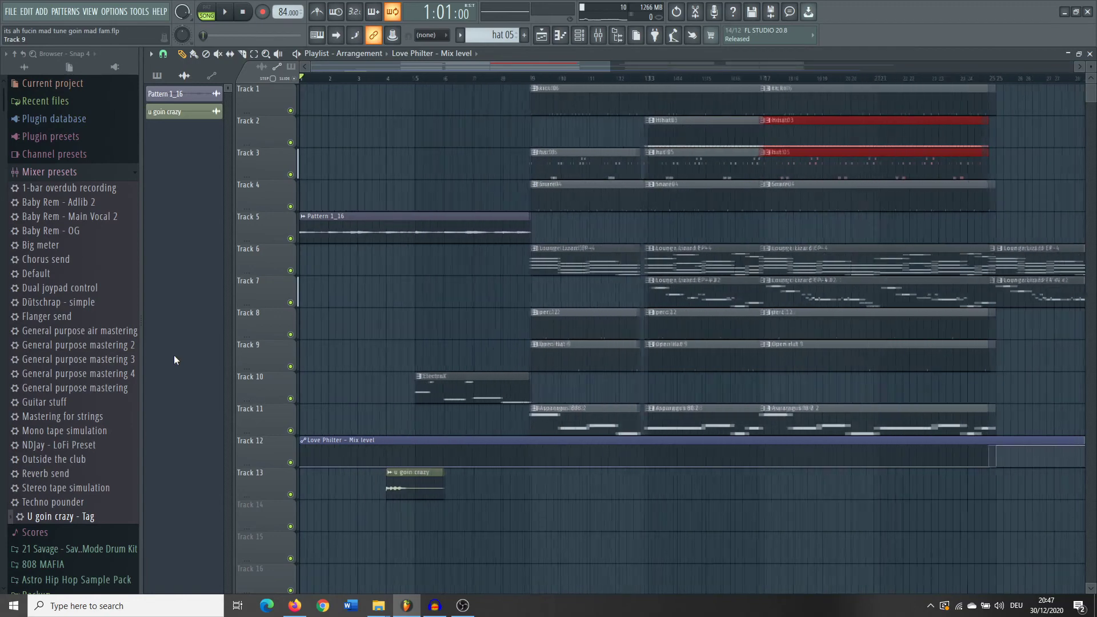
key("Page_Up")
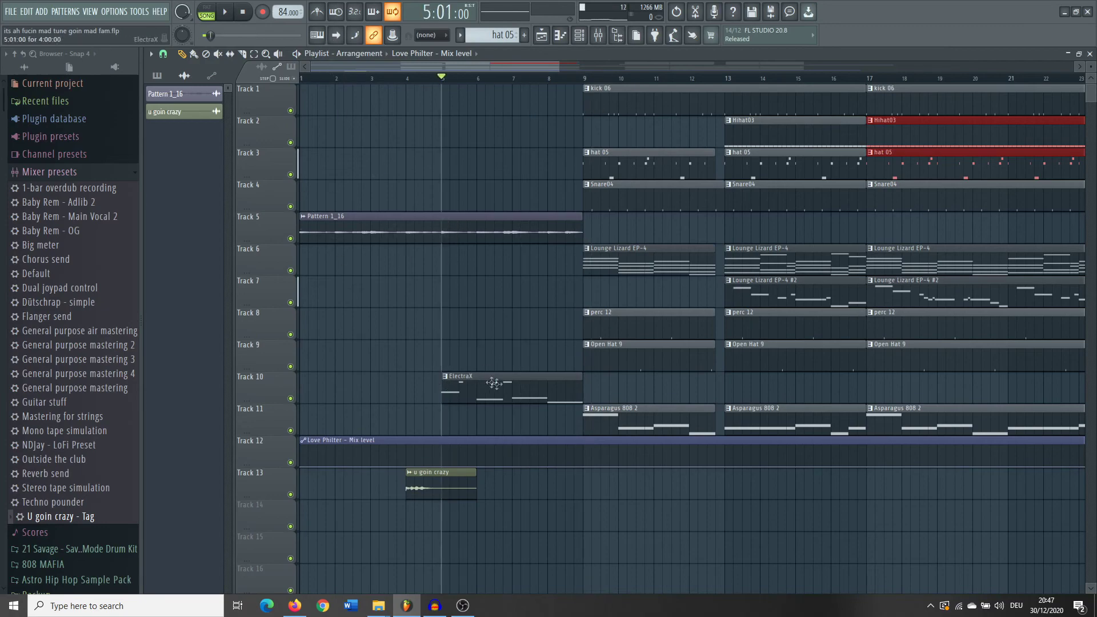
scroll(494, 383, "down", 3)
scroll(428, 385, "up", 3)
left_click(433, 78)
scroll(417, 154, "down", 2)
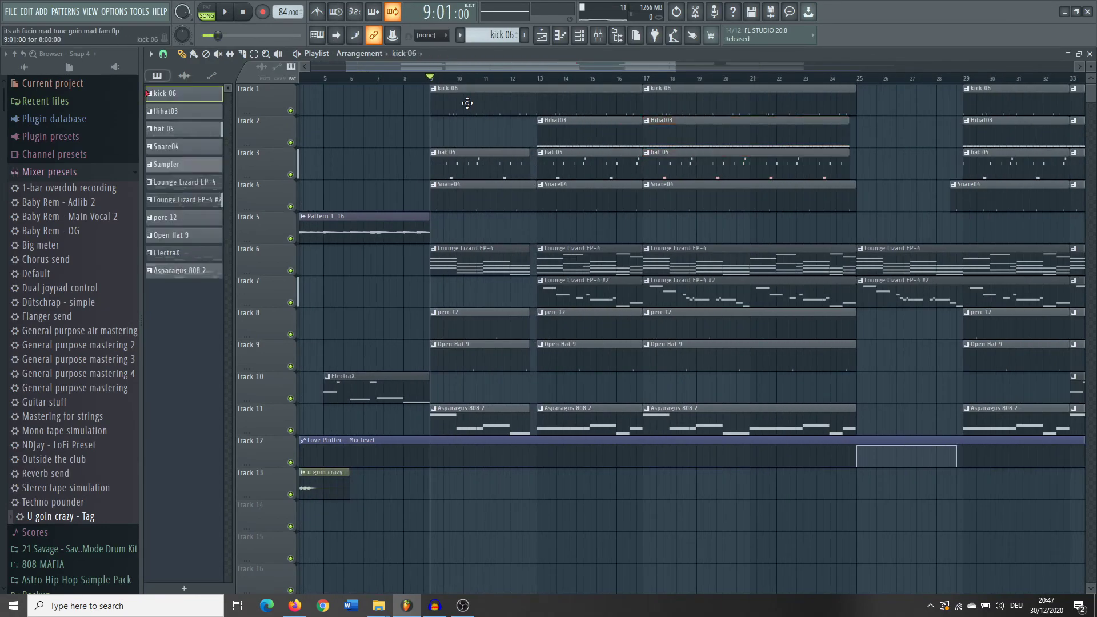
- Open the kick 06 pattern in the piano roll and examine its kick rhythm
double_click(466, 102)
scroll(509, 250, "down", 5)
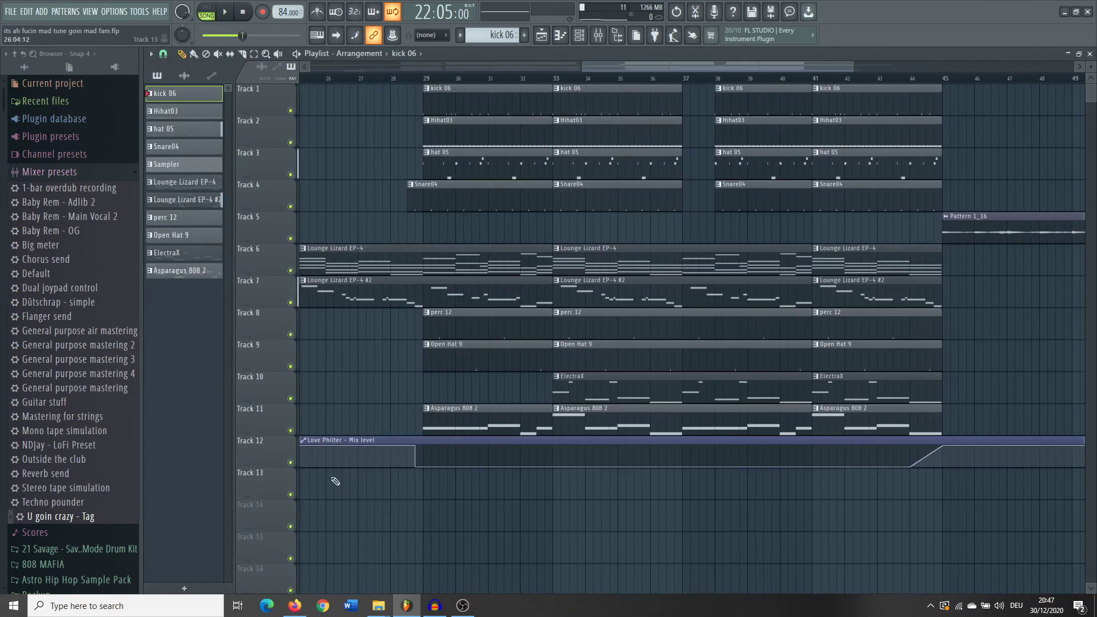
scroll(356, 417, "down", 2)
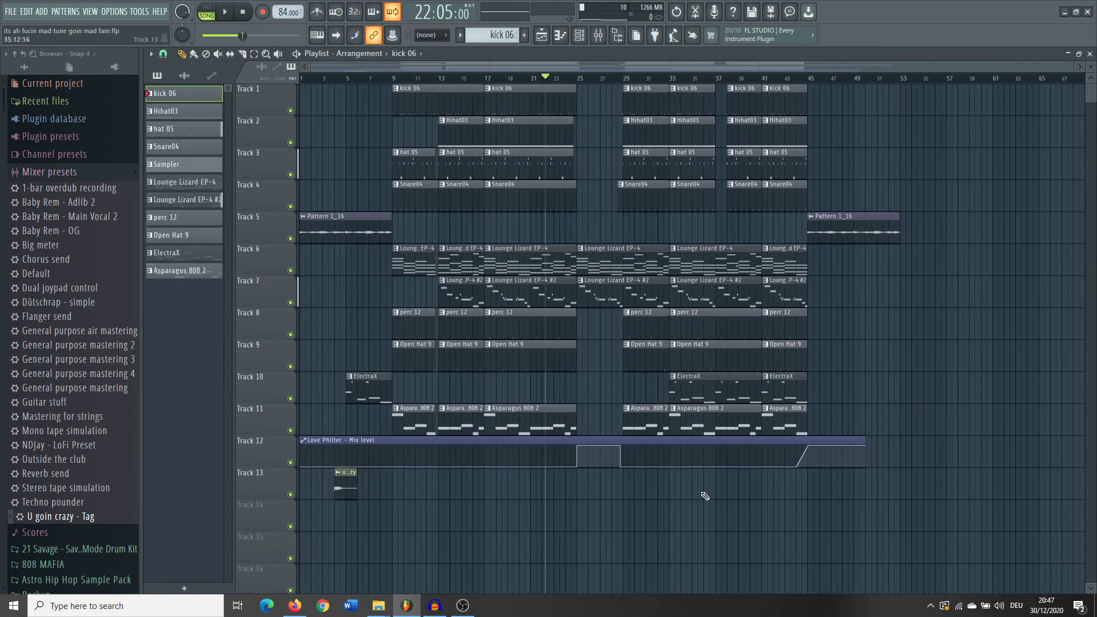
- Play the break from bar 25 to hear the filtered chords and the return of the drums at bar 29
scroll(701, 493, "up", 4)
left_click(414, 79)
scroll(411, 392, "up", 3)
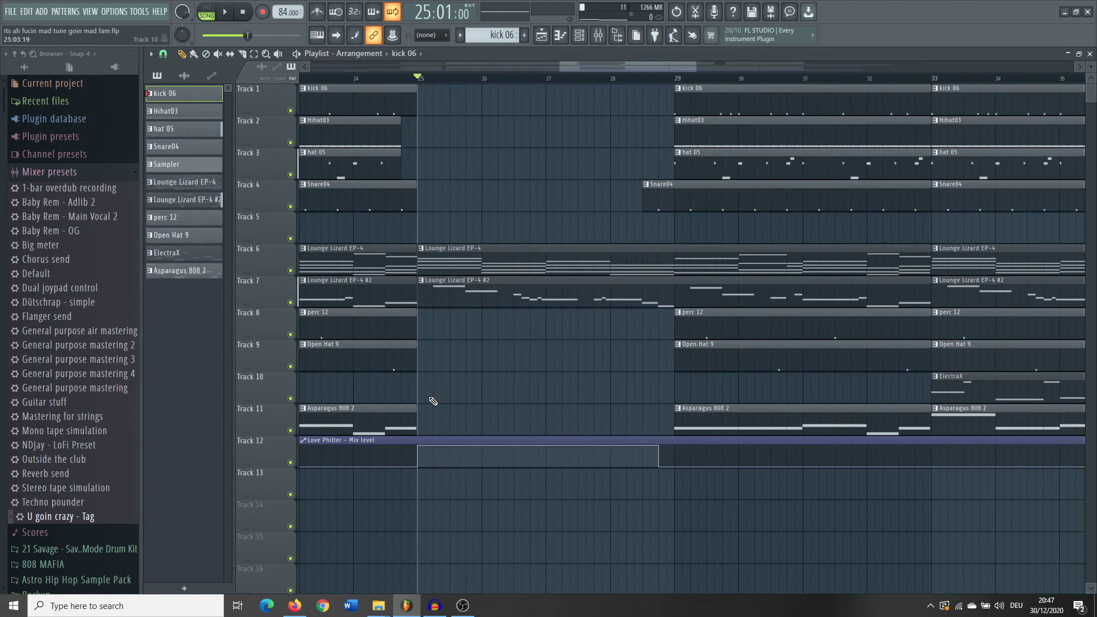
scroll(688, 78, "down", 1)
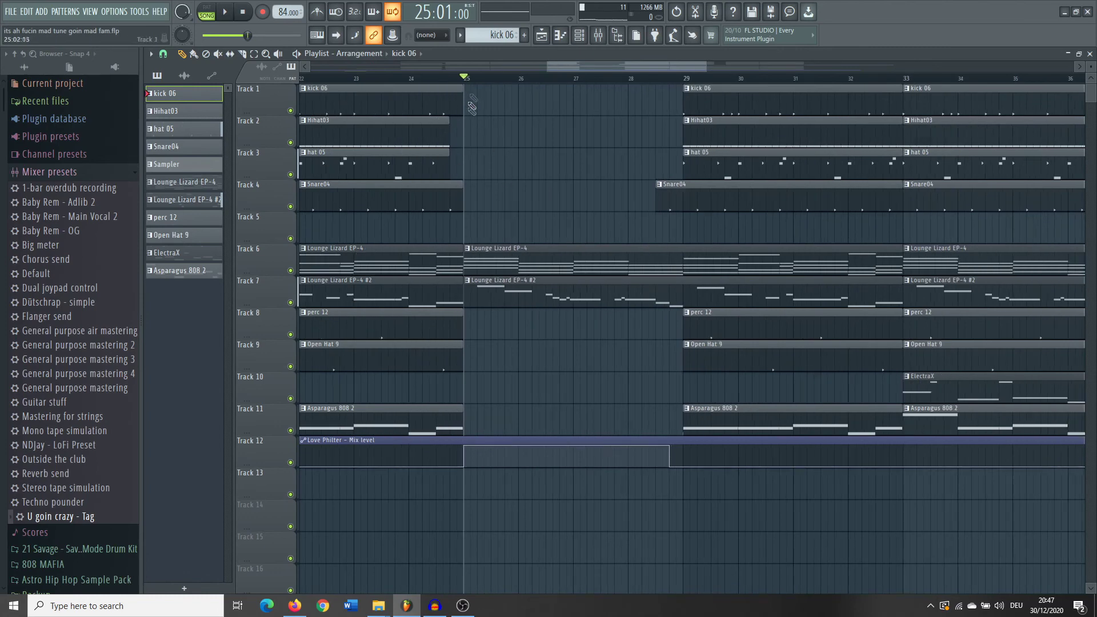
key("space")
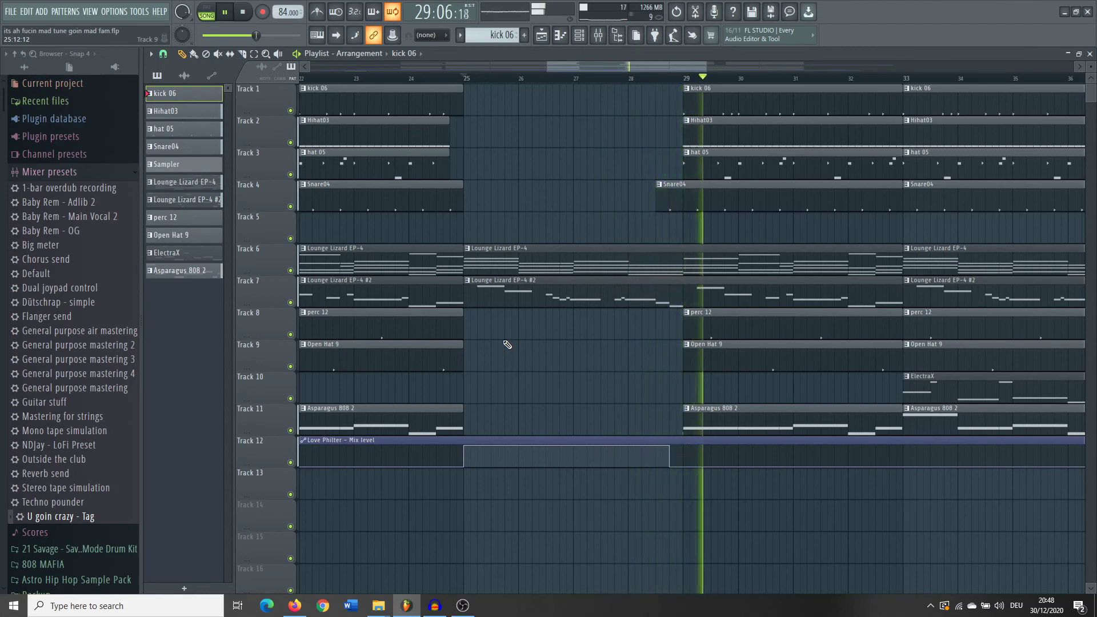
key("space")
scroll(507, 344, "down", 2)
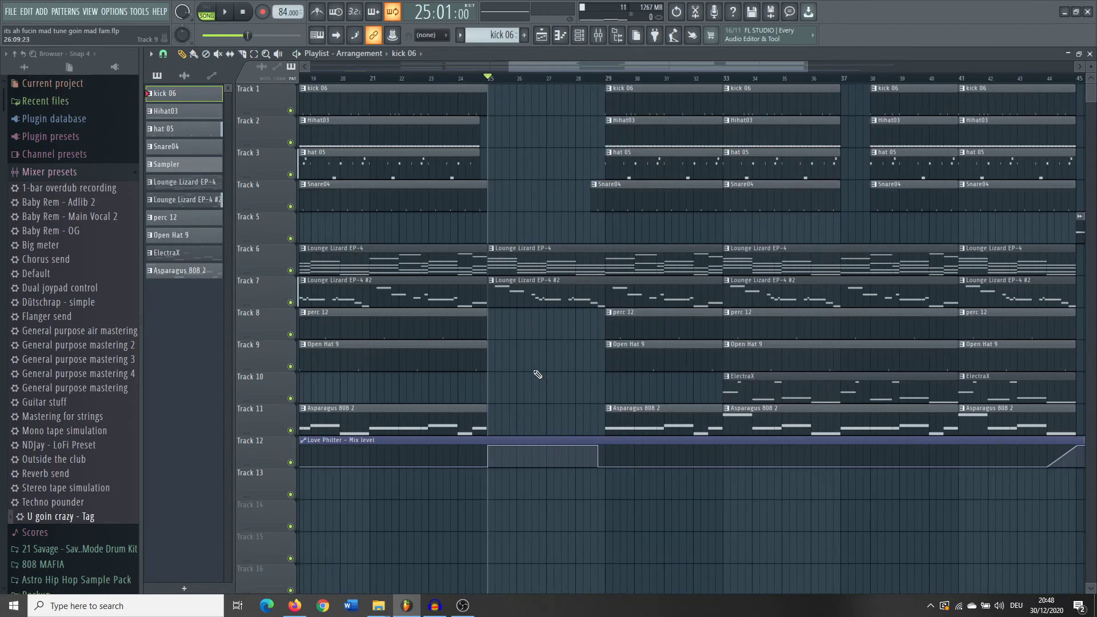
- Examine the arrangement from the snare lead-in before bar 29 through the ElectraX section starting at bar 33
scroll(536, 373, "down", 3)
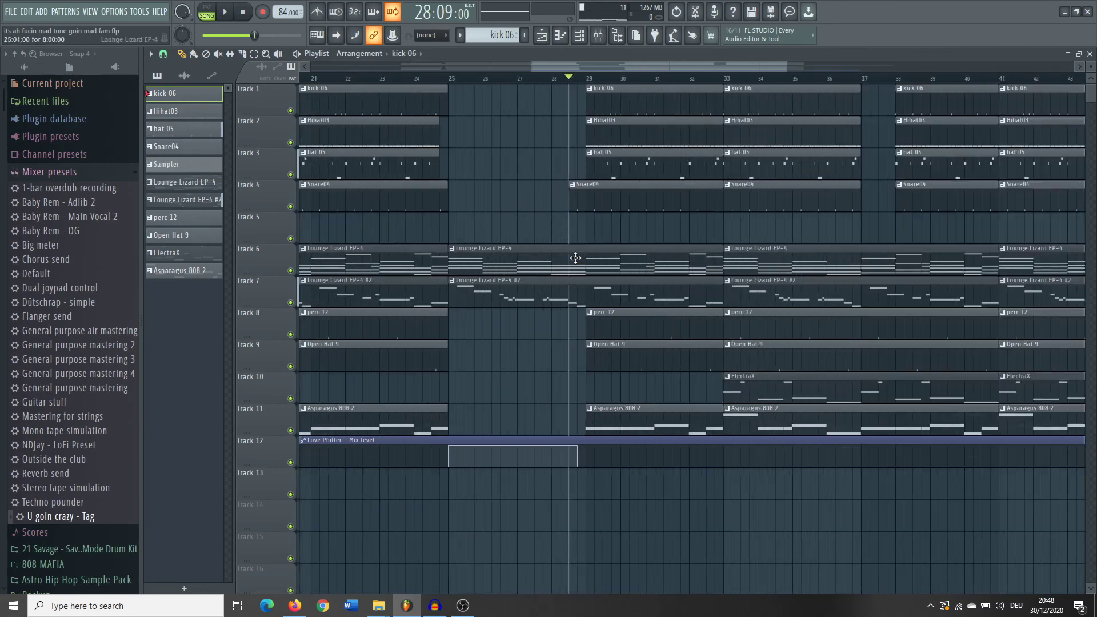
scroll(576, 257, "down", 1)
left_click_drag(482, 78, 555, 79)
scroll(742, 383, "down", 4)
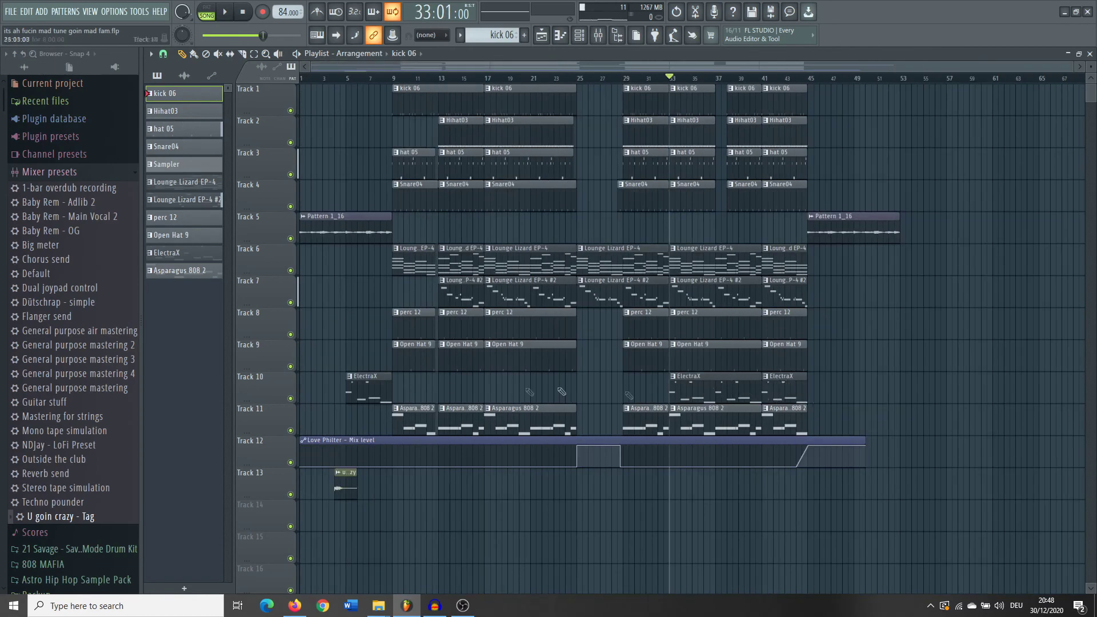
scroll(712, 406, "up", 3)
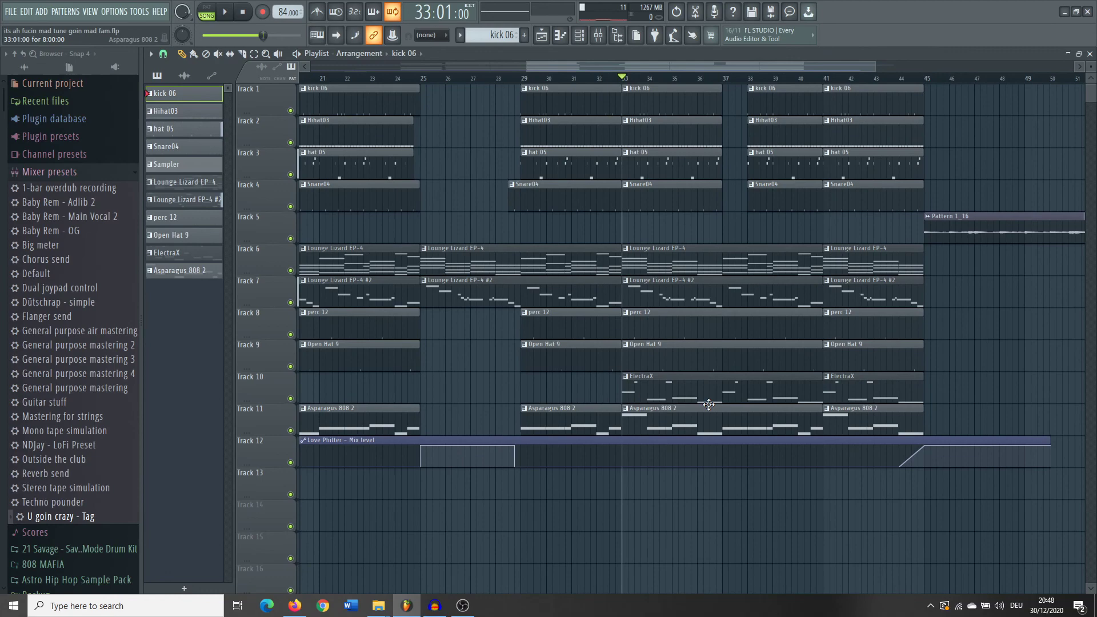
scroll(709, 404, "down", 3)
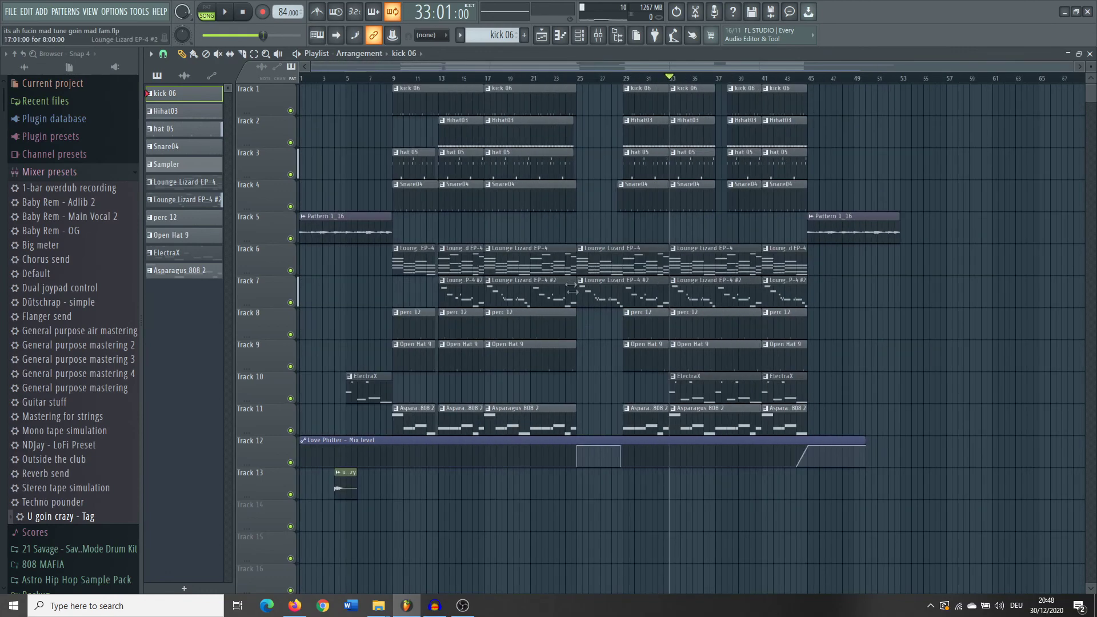
- Examine the Pattern 1_16 outro from bar 45 and return the song position to bar 1
scroll(846, 257, "up", 3)
left_click(755, 79)
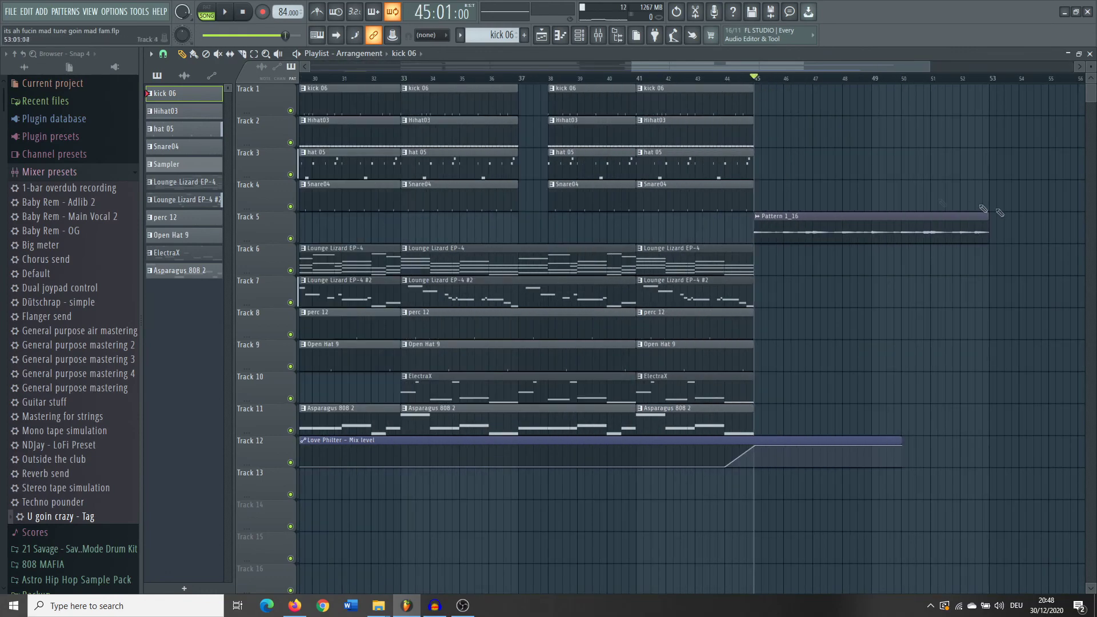
scroll(845, 248, "down", 3)
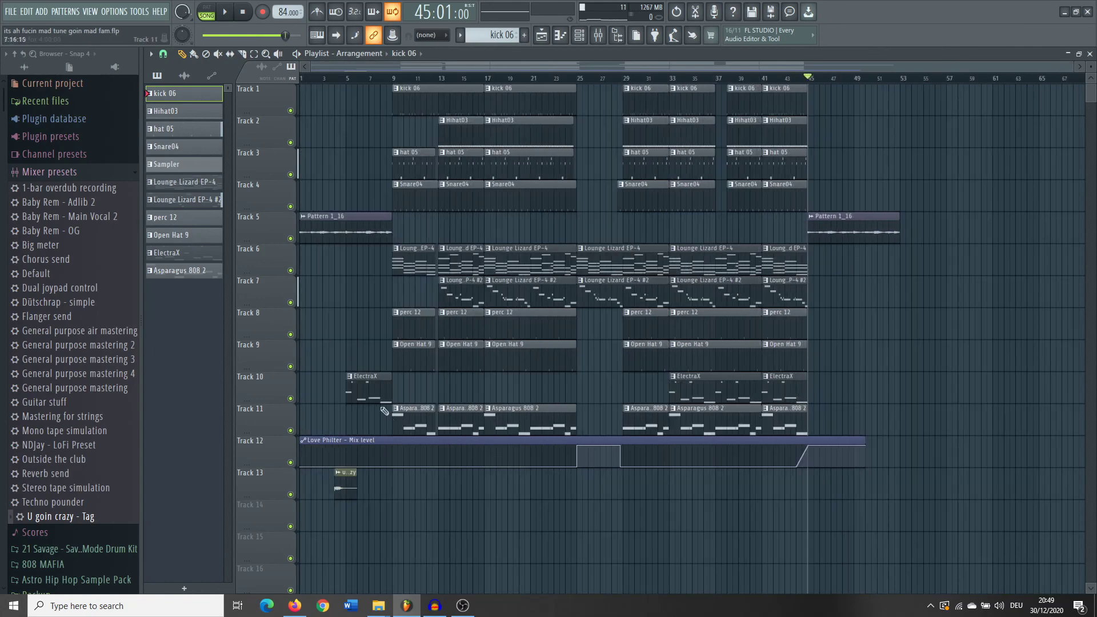
left_click(301, 78)
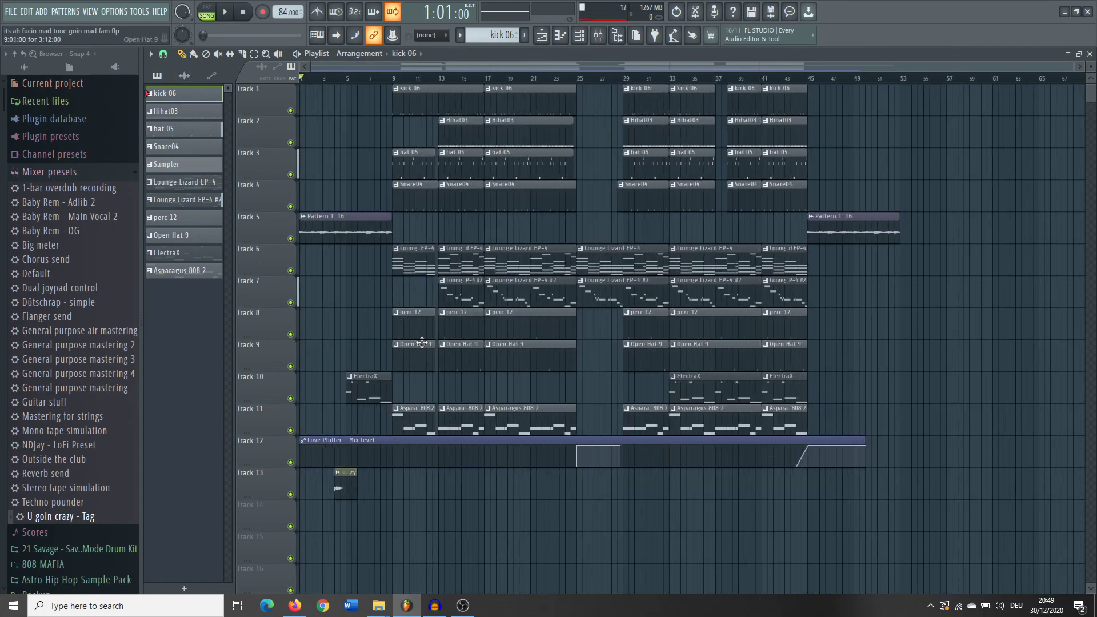